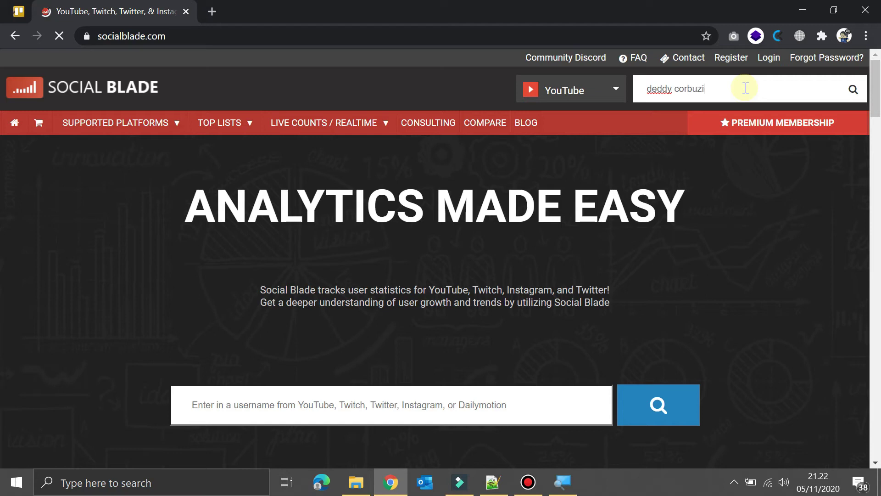
# Search Social Blade for the Deddy Corbuzier YouTube channel and examine its estimated monthly and yearly earnings
pyautogui.press('Return')
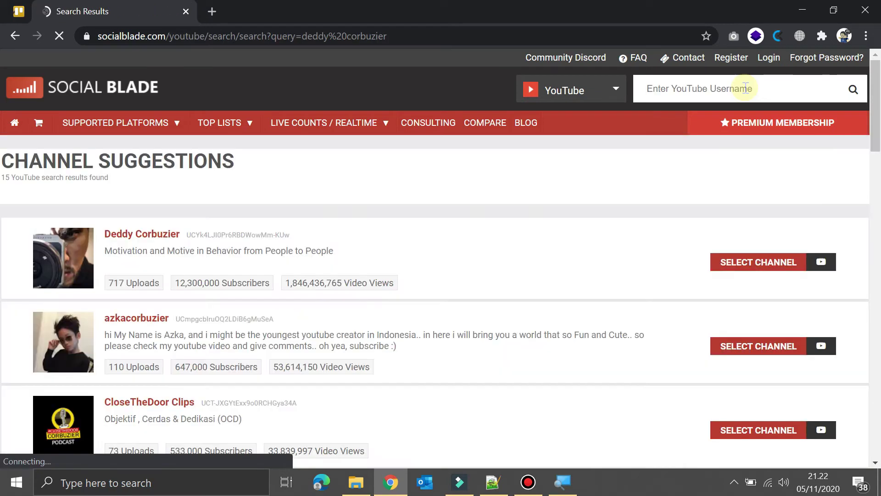
pyautogui.click(754, 263)
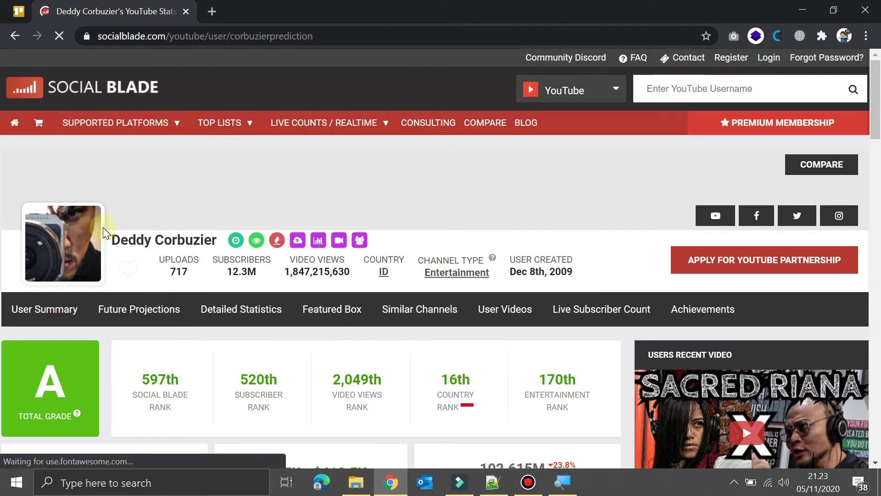
pyautogui.scroll(-5, 276, 355)
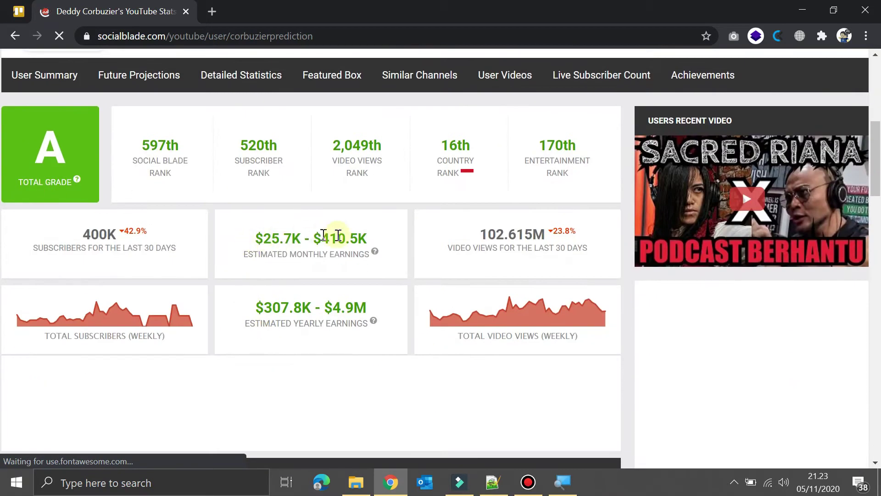
pyautogui.moveTo(262, 239); pyautogui.dragTo(379, 241)
pyautogui.moveTo(255, 308); pyautogui.dragTo(379, 308)
pyautogui.click(410, 310)
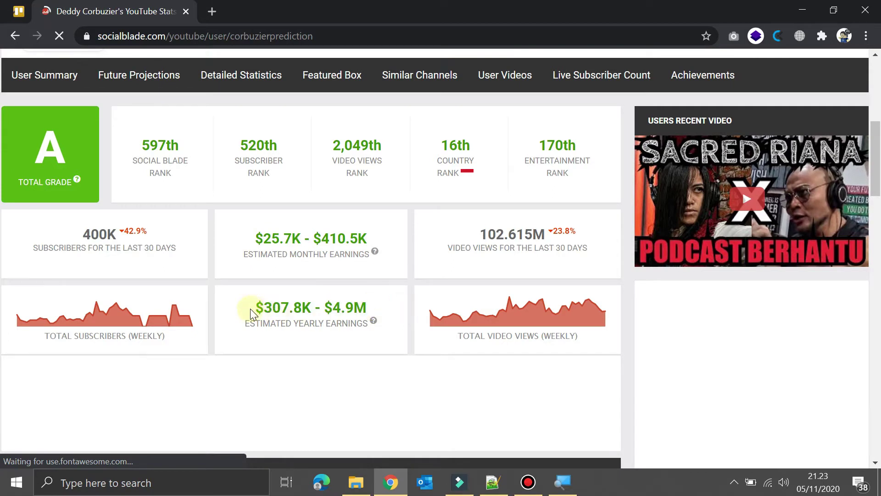
pyautogui.moveTo(252, 306); pyautogui.dragTo(372, 308)
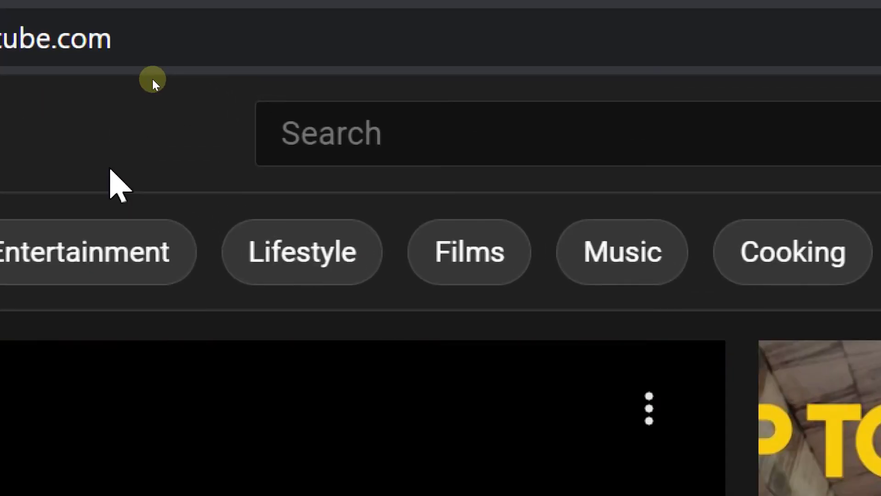
# Search YouTube for "deddy corbuzier dirjen pajak" and examine the title of the first video in the results
pyautogui.click(512, 126)
pyautogui.write('deddy corbuzier dirj')
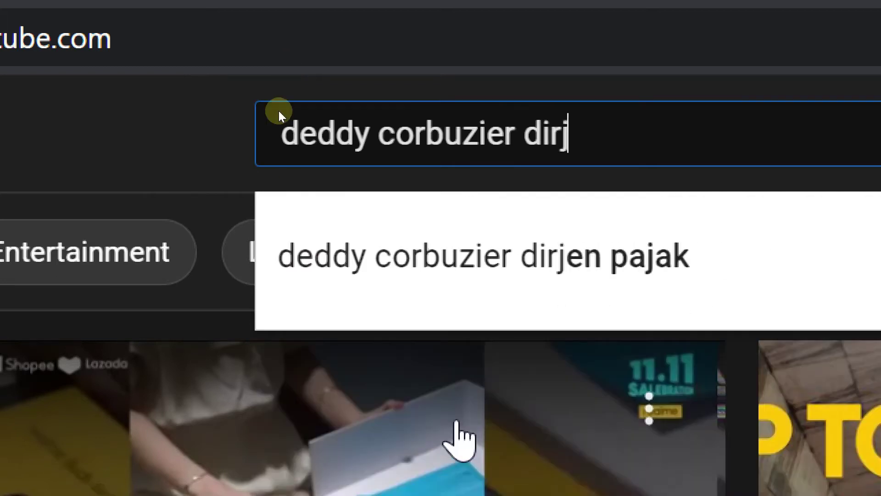
pyautogui.click(473, 250)
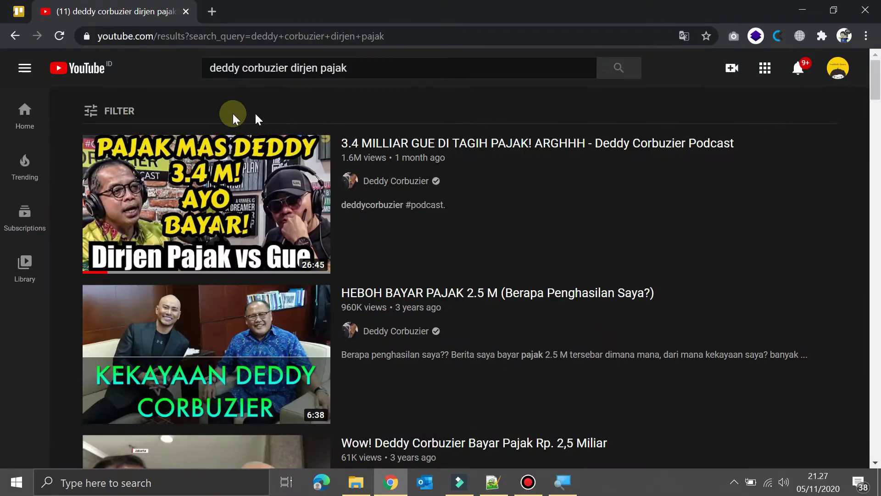
pyautogui.moveTo(753, 153); pyautogui.dragTo(299, 142)
pyautogui.click(341, 148)
pyautogui.tripleClick(342, 148)
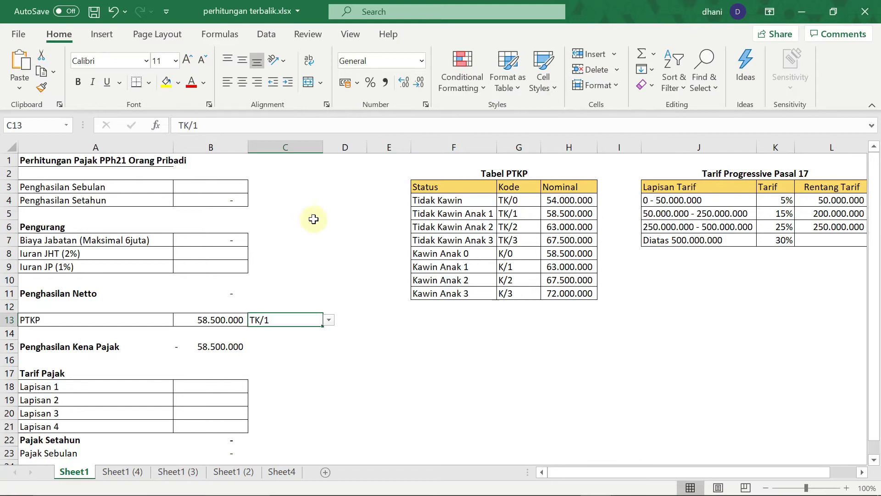
pyautogui.click(336, 228)
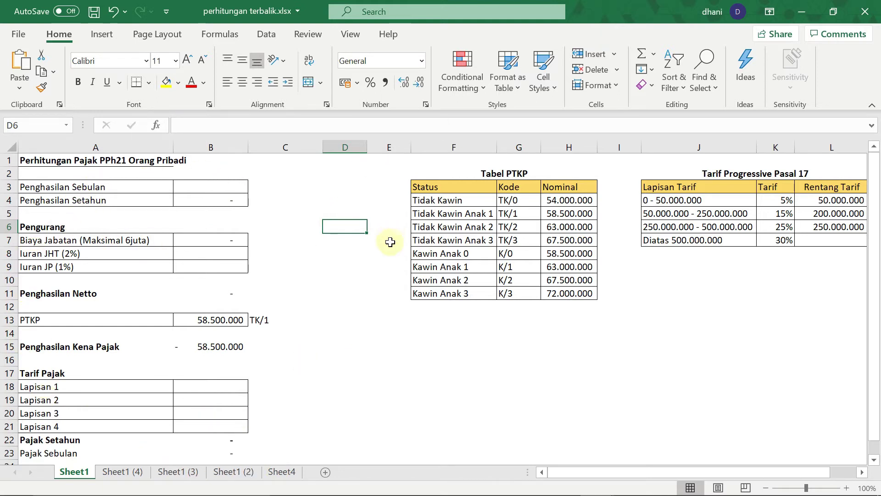
pyautogui.click(342, 198)
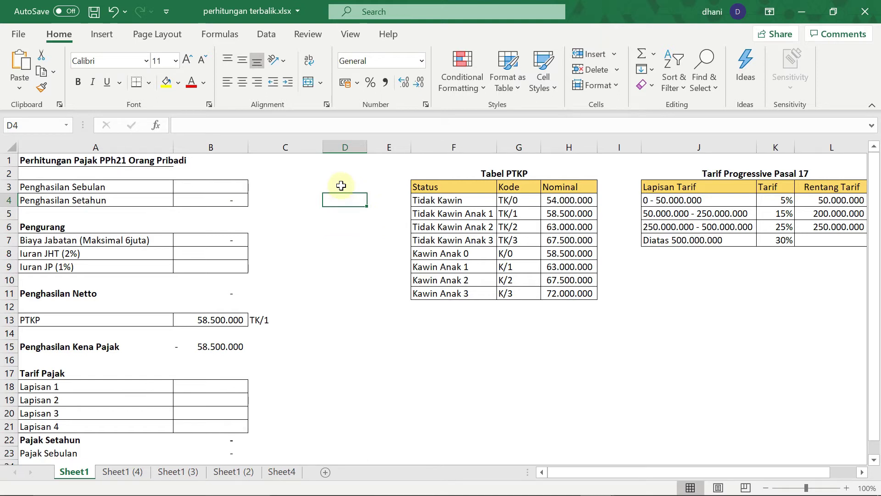
pyautogui.click(341, 186)
# Enter 15000000 as the monthly income (Penghasilan Sebulan) in cell B3
pyautogui.click(218, 190)
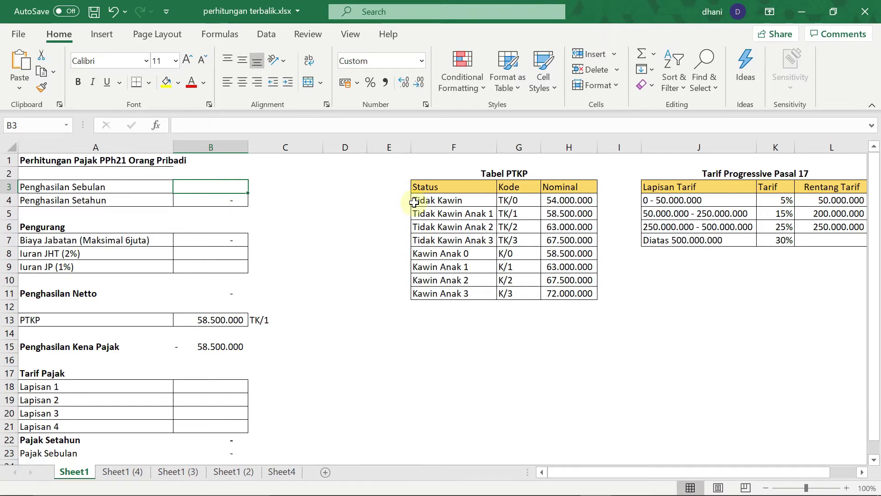
pyautogui.write('15000000')
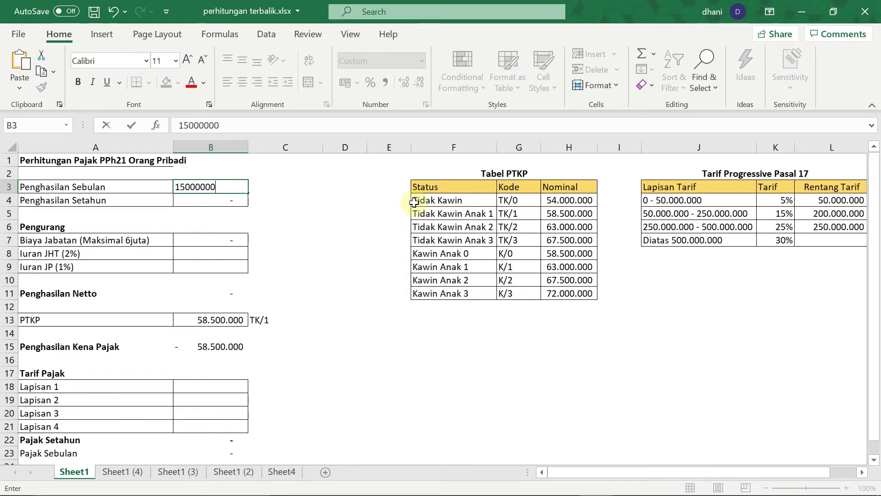
pyautogui.press('Return')
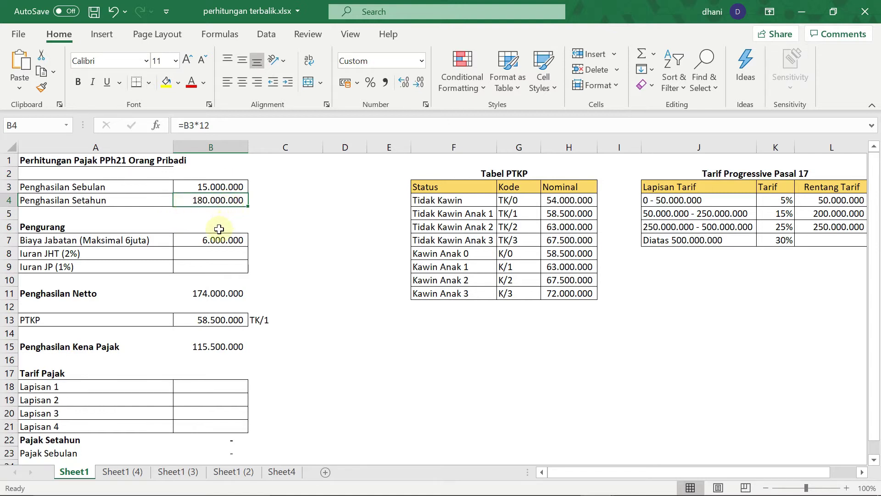
# Examine the IF formula behind Biaya Jabatan in B7, part by part, and leave it unedited
pyautogui.click(183, 238)
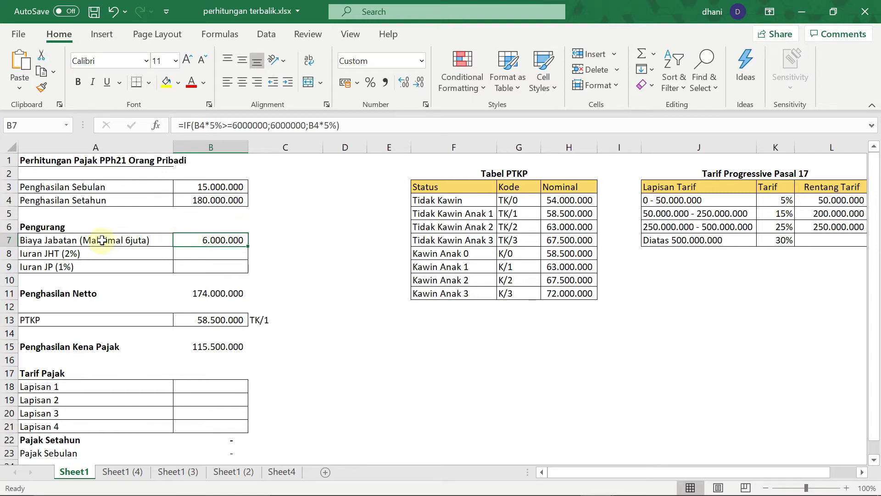
pyautogui.click(31, 242)
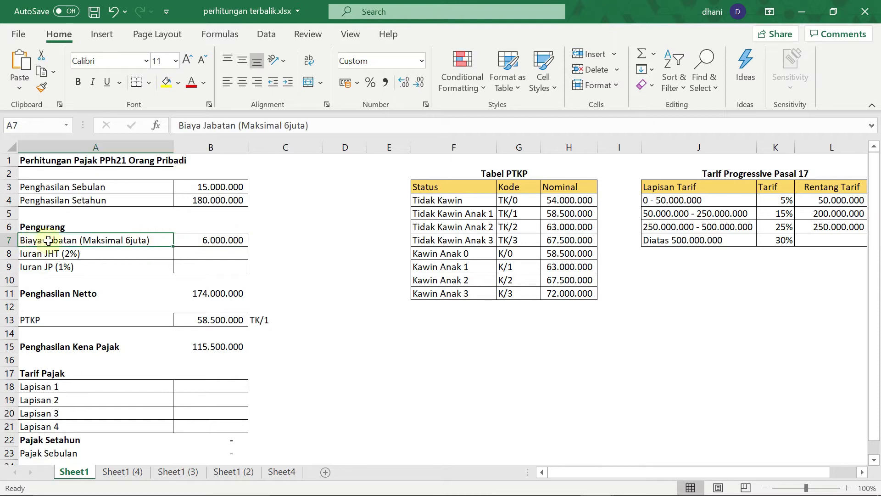
pyautogui.click(205, 240)
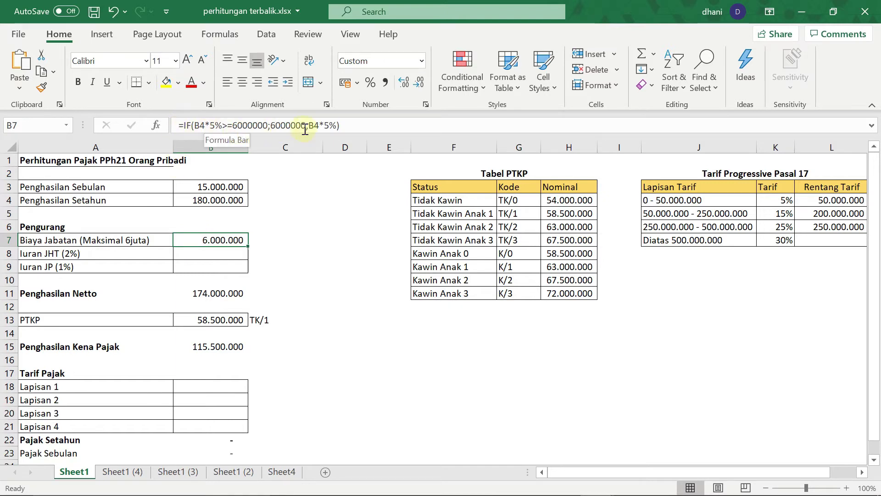
pyautogui.click(206, 129)
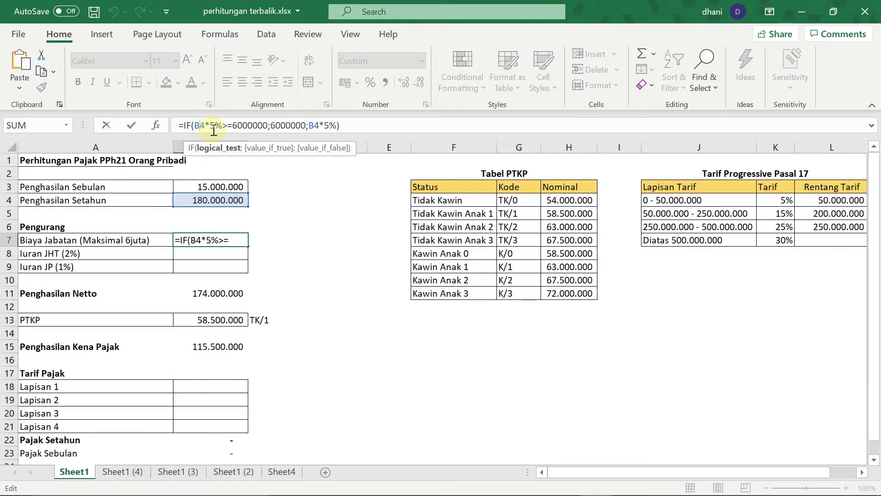
pyautogui.click(244, 129)
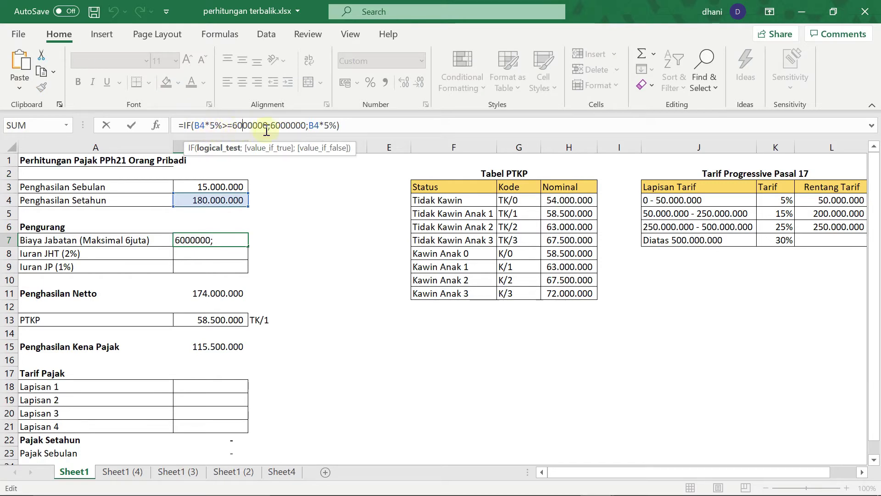
pyautogui.click(290, 129)
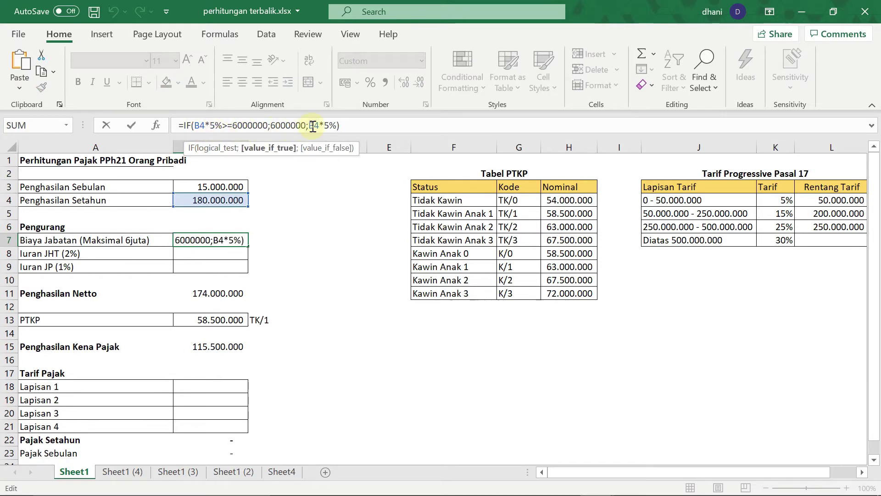
pyautogui.click(313, 127)
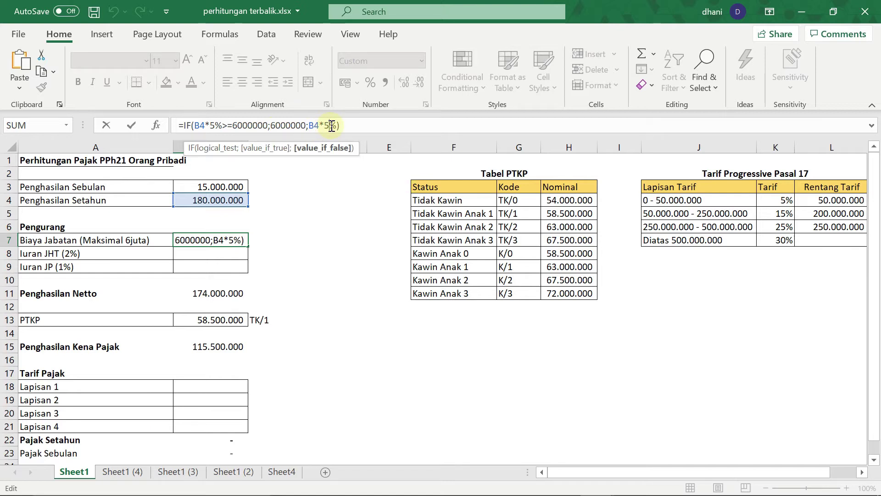
pyautogui.press('Return')
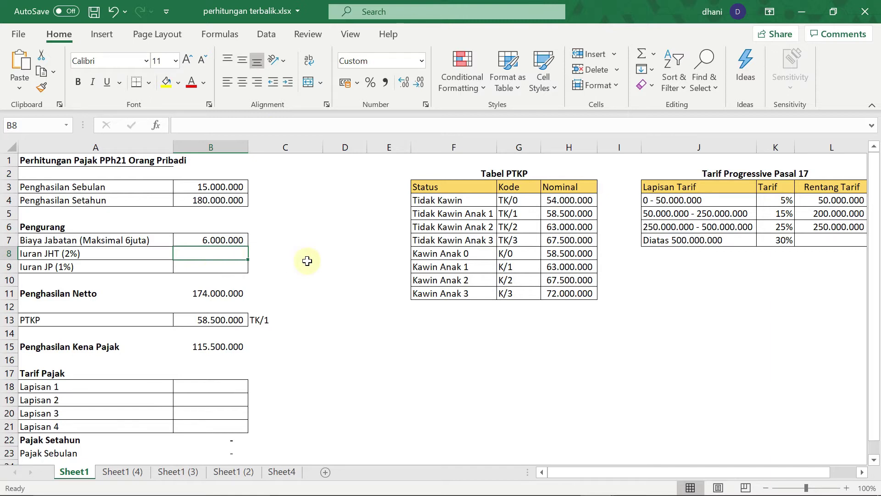
# Calculate Iuran JHT in B8 as 2% of the annual income with the formula =B4*2%
pyautogui.write('=')
pyautogui.press('Up')
pyautogui.press('Up')
pyautogui.press('Up')
pyautogui.press('Up')
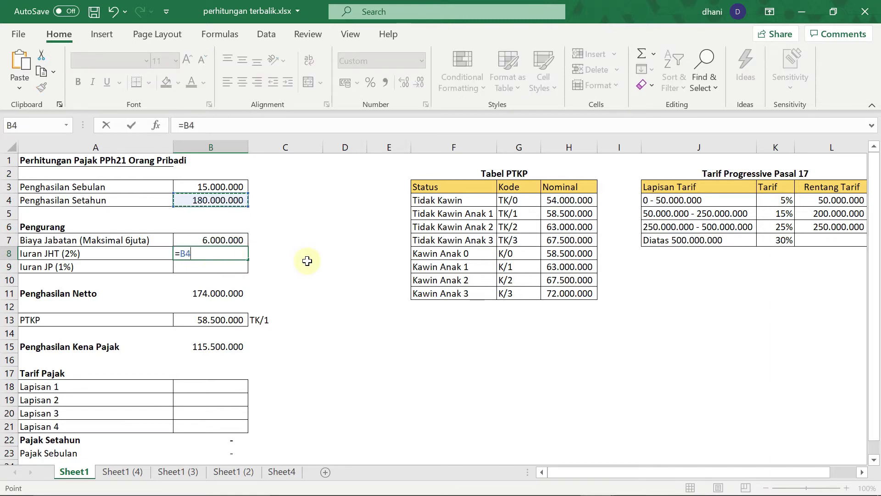
pyautogui.write('*')
pyautogui.press('Return')
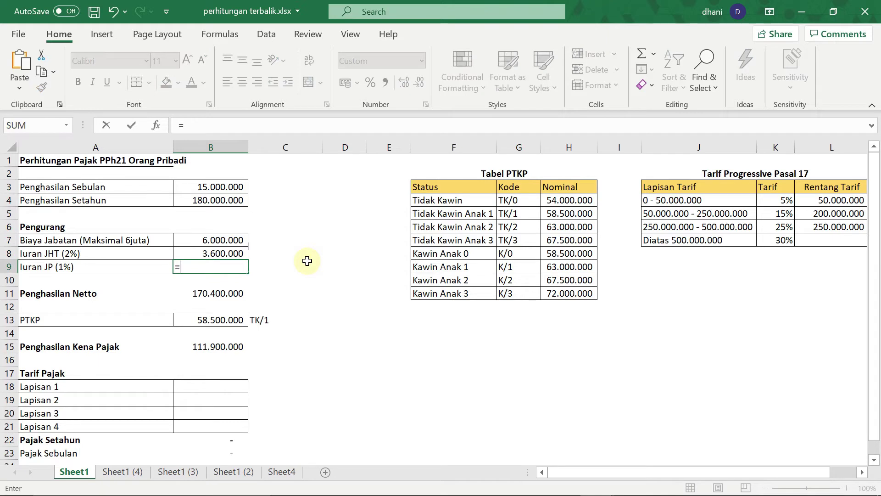
# Calculate Iuran JP in B9 as 1% of the annual income with the formula =B4*1%
pyautogui.press('Up')
pyautogui.press('Up')
pyautogui.press('Up')
pyautogui.press('Up')
pyautogui.press('Up')
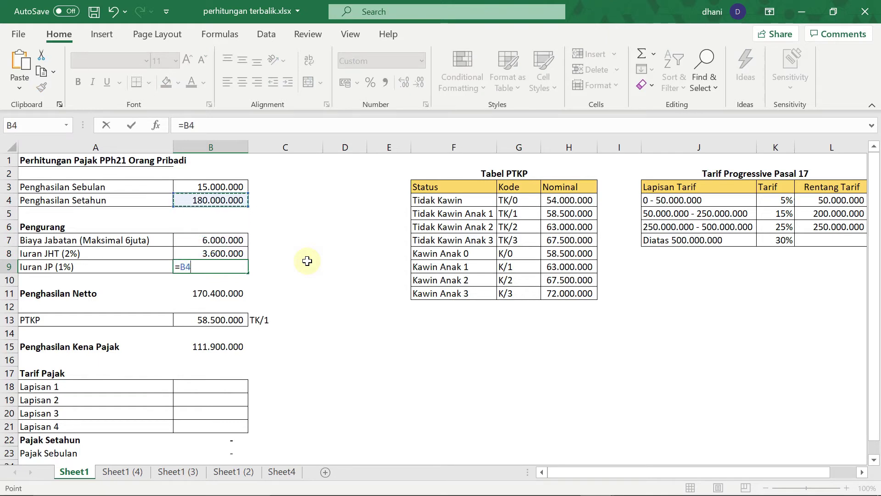
pyautogui.write('*1%')
pyautogui.press('Return')
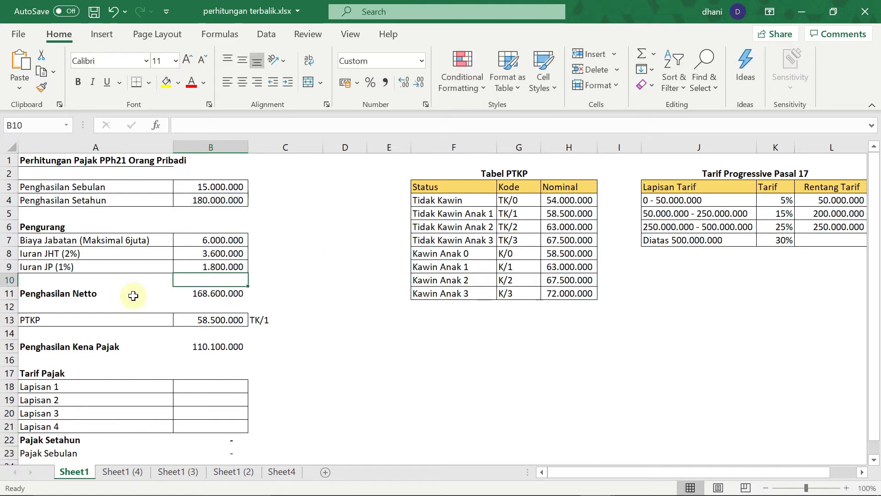
# Examine the formulas for Penghasilan Netto in B11 and PTKP in B13, along with the status code in C13
pyautogui.click(176, 295)
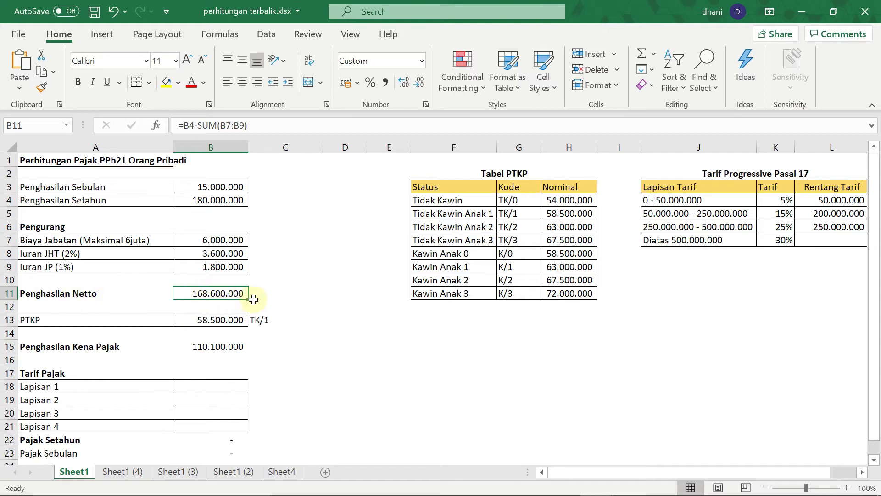
pyautogui.click(268, 294)
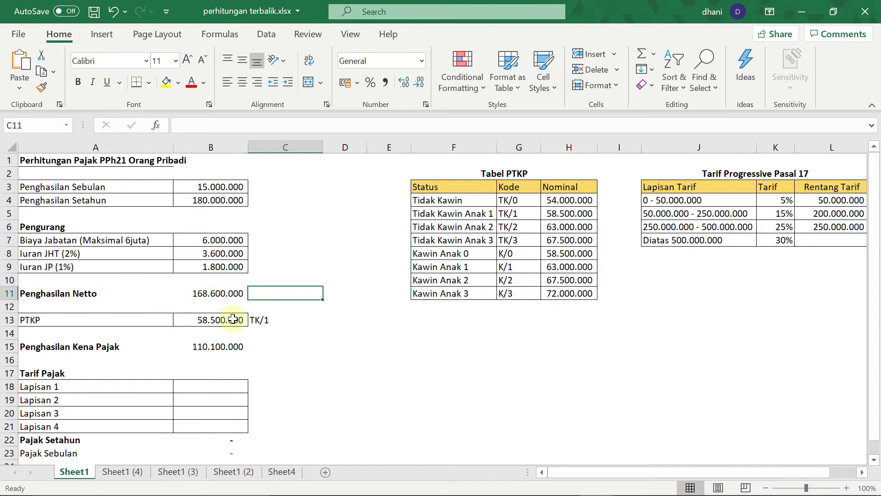
pyautogui.click(215, 319)
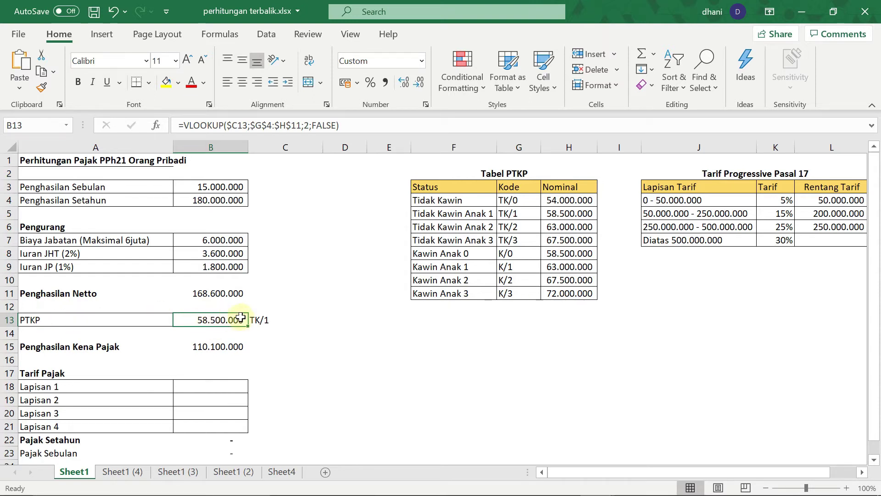
pyautogui.click(272, 321)
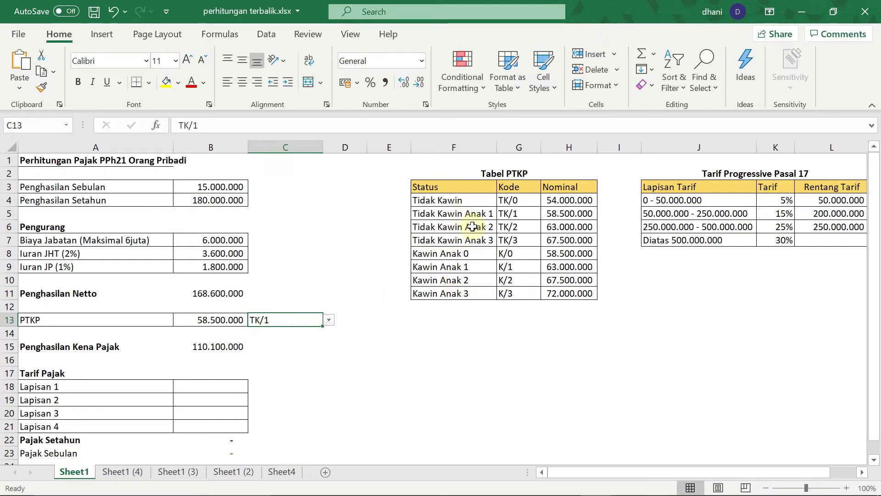
# Examine the Tabel PTKP rows for Tidak Kawin with no child up to three children, comparing status, code and nominal
pyautogui.click(475, 203)
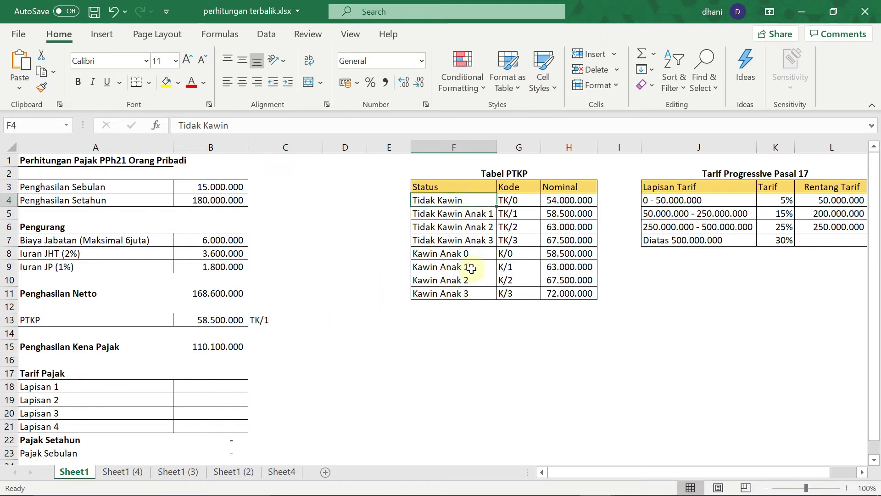
pyautogui.click(483, 212)
pyautogui.click(510, 201)
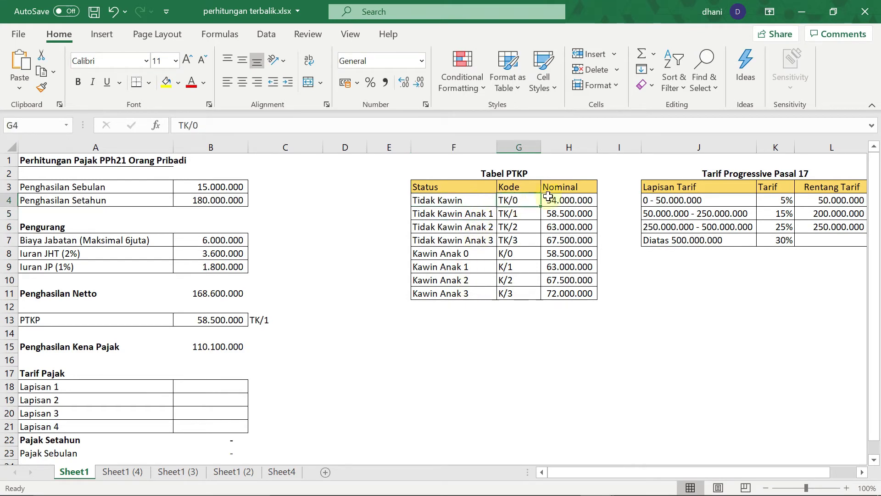
pyautogui.click(576, 202)
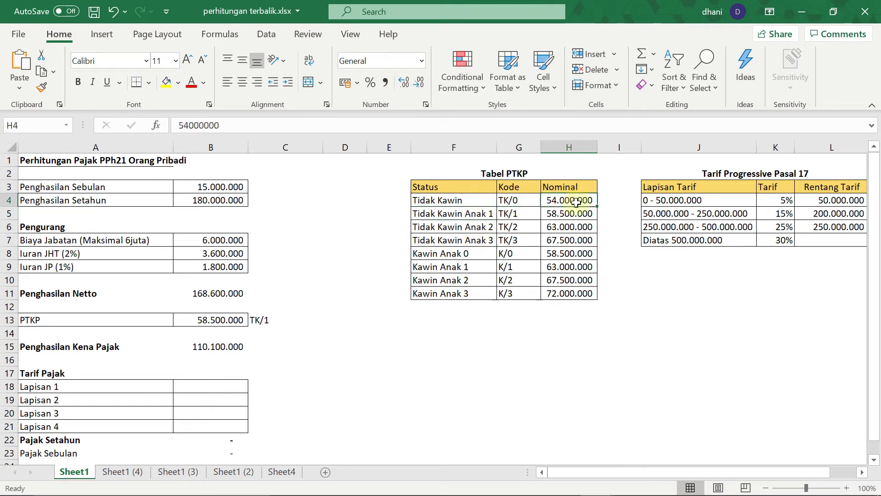
pyautogui.click(479, 214)
pyautogui.click(514, 214)
pyautogui.click(567, 213)
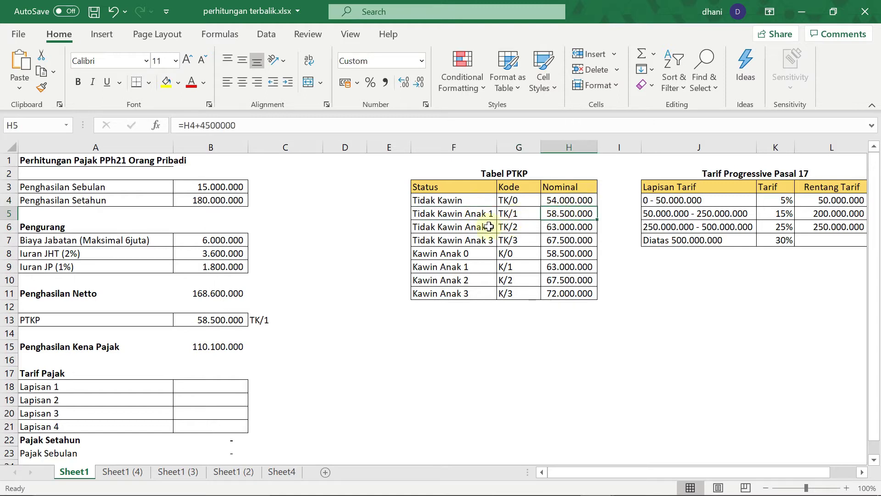
pyautogui.click(495, 226)
pyautogui.click(506, 225)
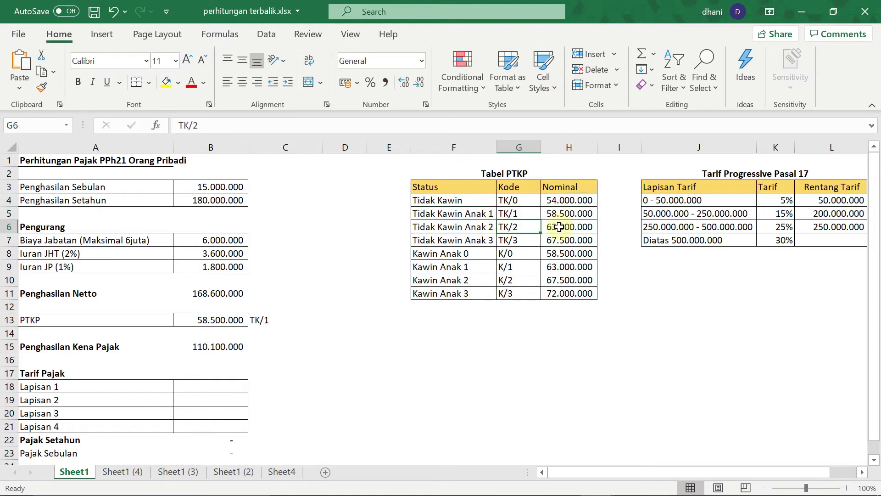
pyautogui.click(561, 226)
pyautogui.click(487, 240)
pyautogui.click(520, 240)
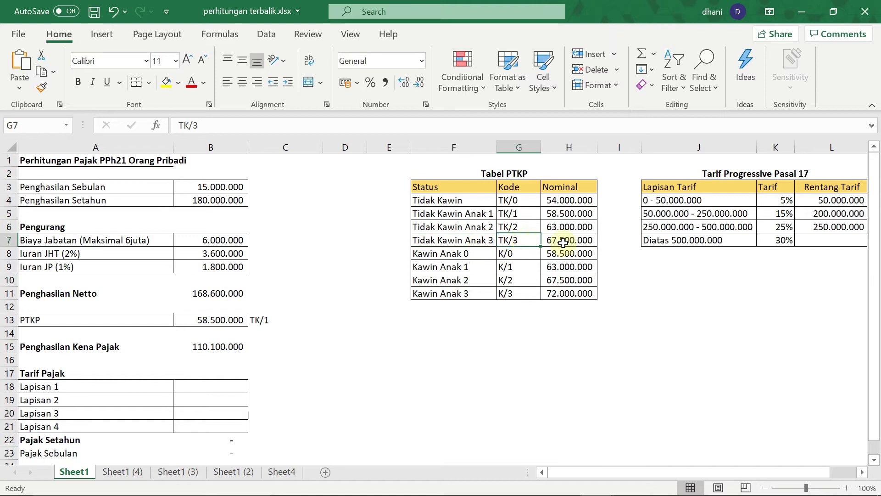
pyautogui.click(561, 240)
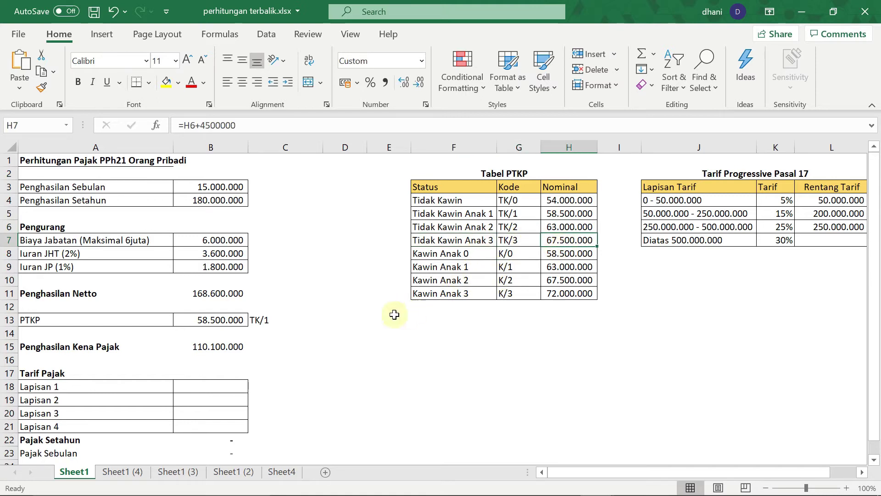
# Try the PTKP status code TK/3 in C13, and set it back to TK/1
pyautogui.click(277, 320)
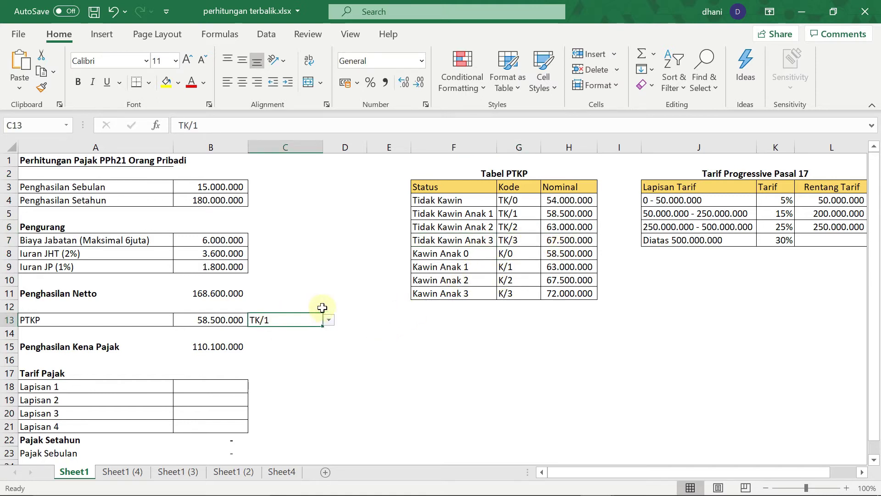
pyautogui.click(329, 320)
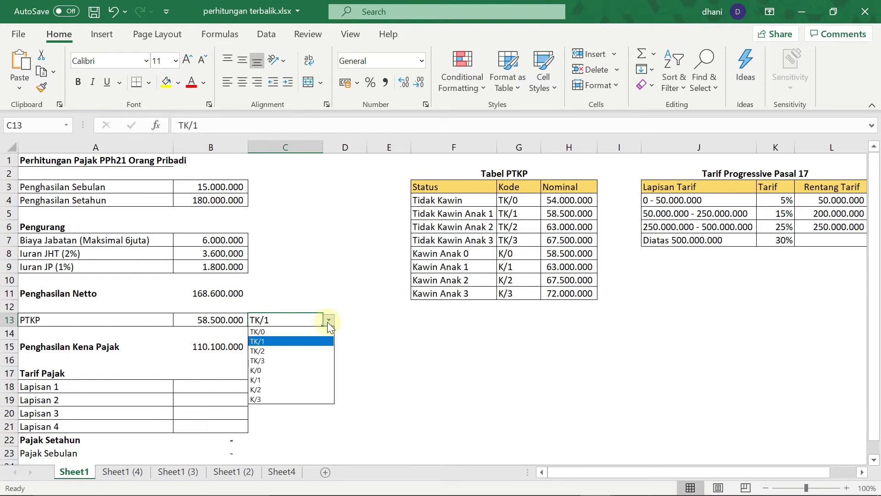
pyautogui.press('Escape')
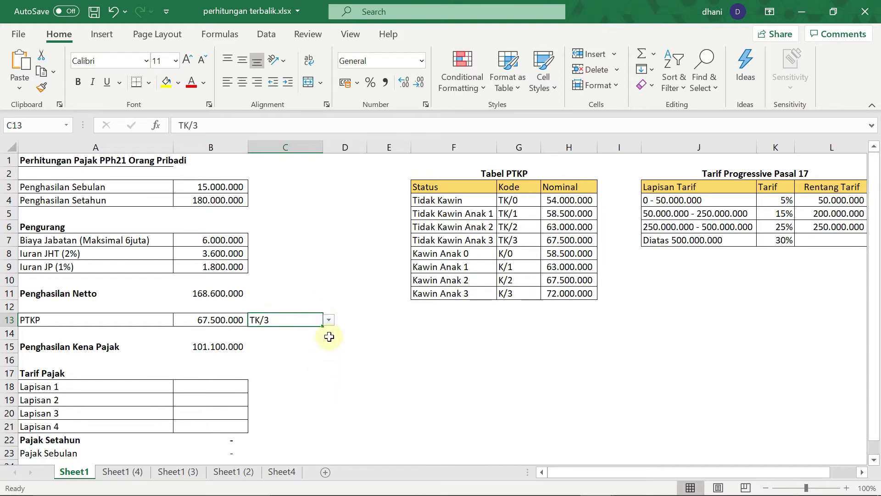
pyautogui.click(330, 323)
pyautogui.click(304, 342)
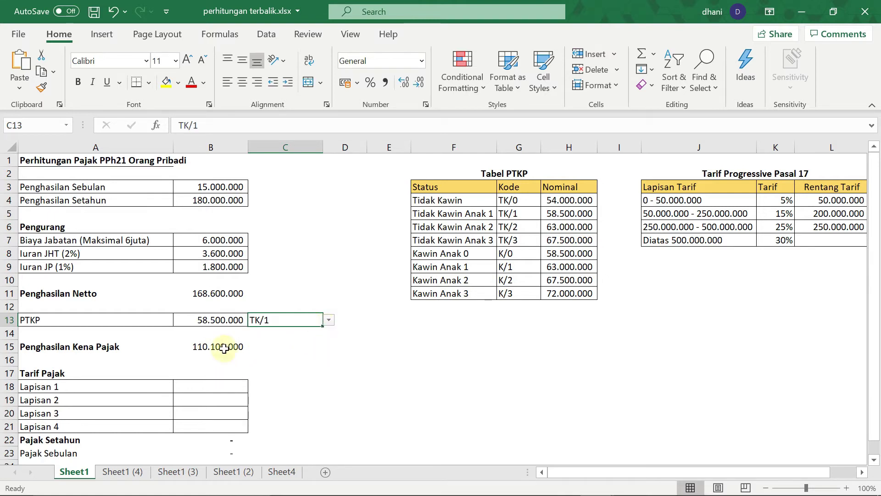
# Examine the Tarif Pajak block in A17:B21 and the brackets, rates and ranges of the Tarif Progressive Pasal 17 table
pyautogui.click(204, 387)
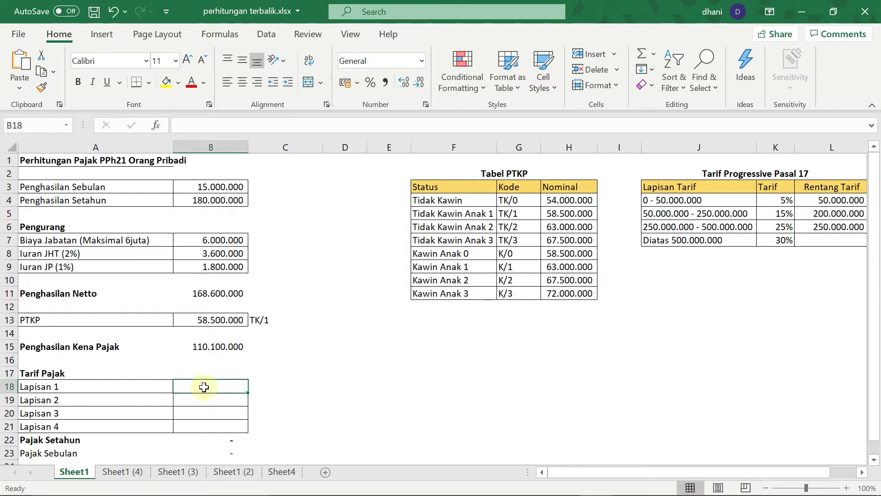
pyautogui.click(28, 373)
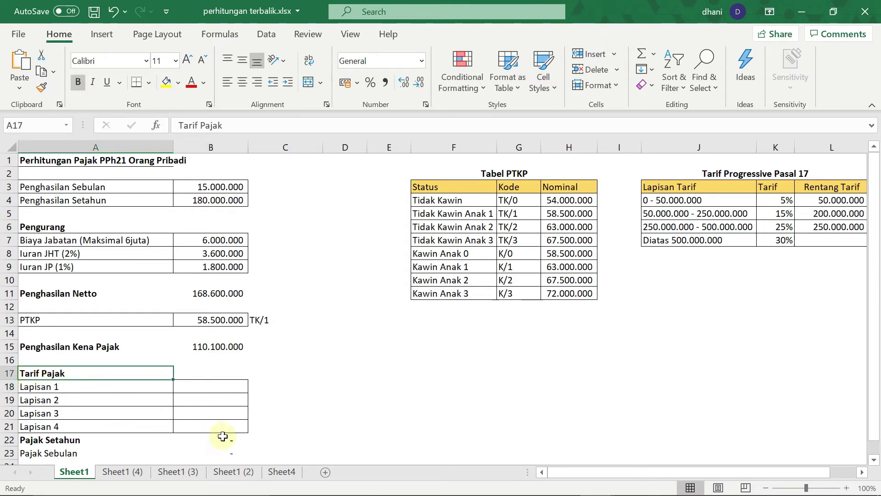
pyautogui.moveTo(46, 373); pyautogui.dragTo(225, 422)
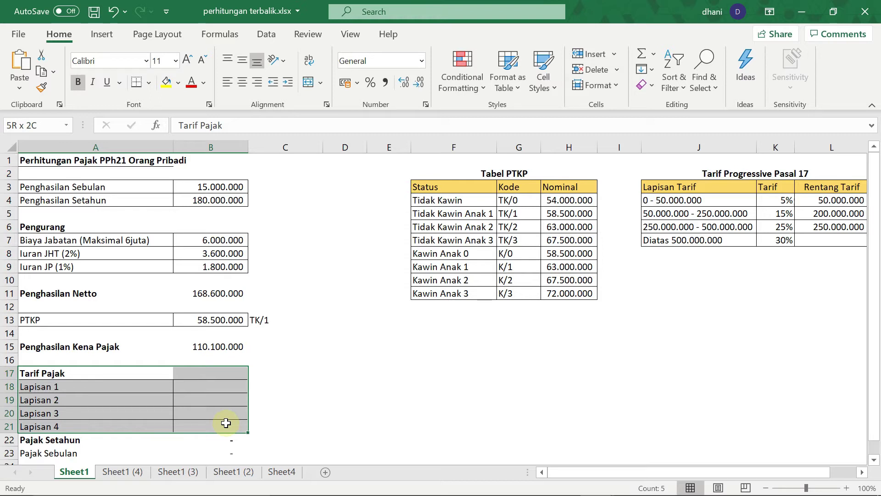
pyautogui.moveTo(226, 422); pyautogui.dragTo(226, 422)
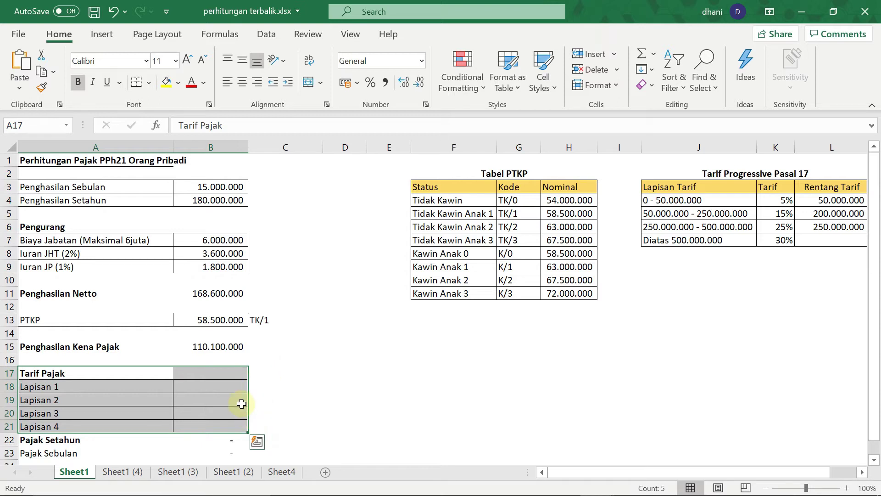
pyautogui.click(211, 386)
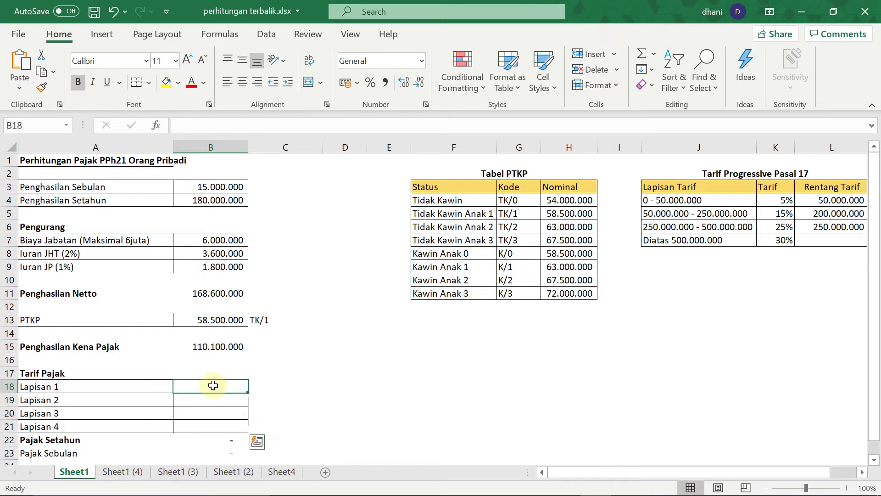
pyautogui.click(671, 201)
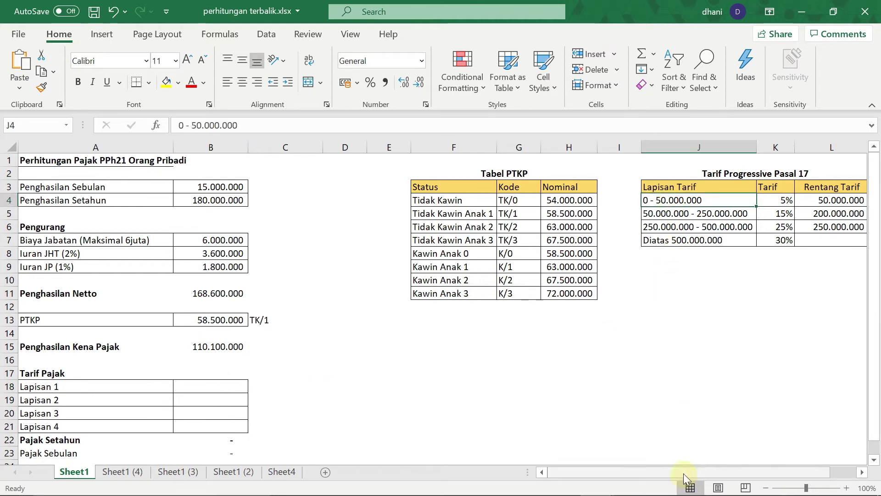
pyautogui.moveTo(696, 469); pyautogui.dragTo(734, 466)
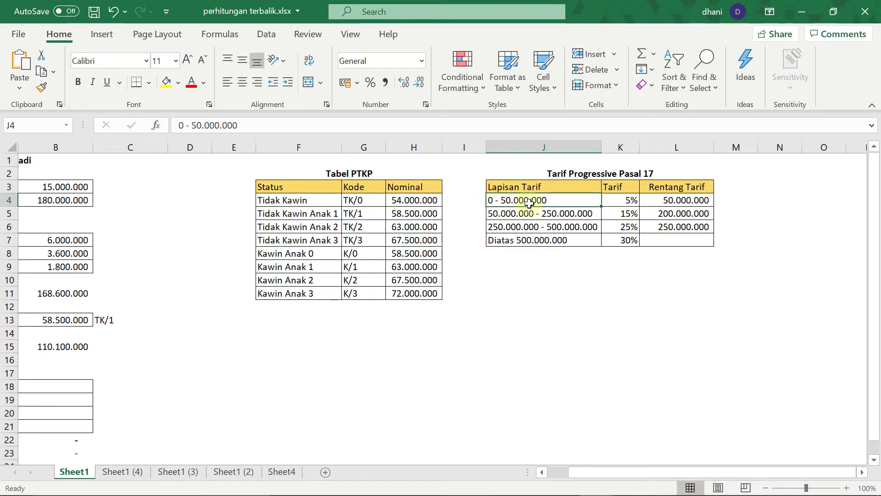
pyautogui.click(610, 201)
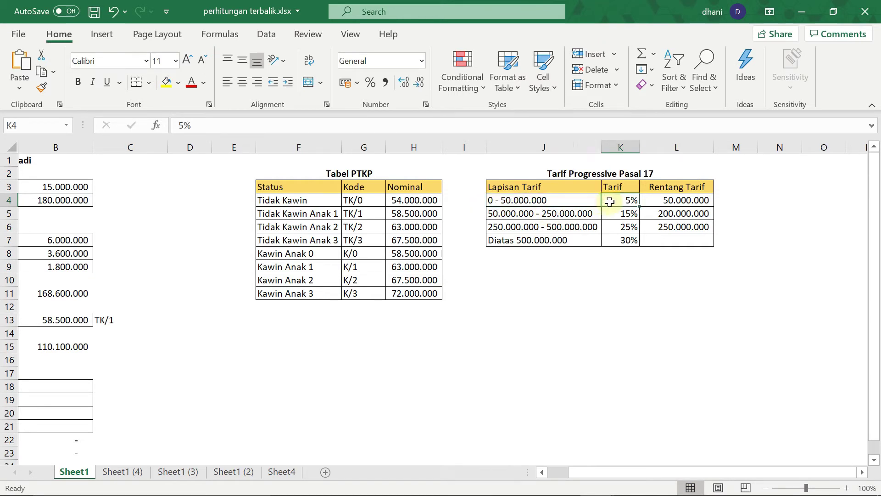
pyautogui.click(673, 204)
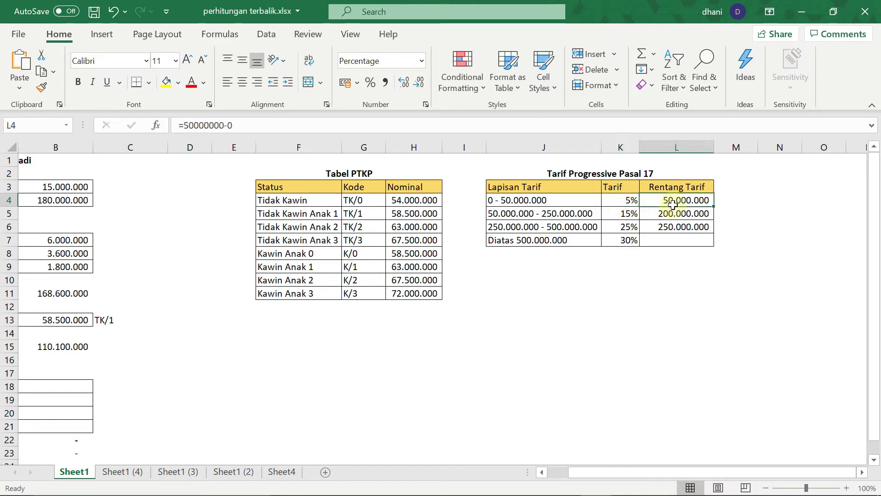
pyautogui.click(495, 218)
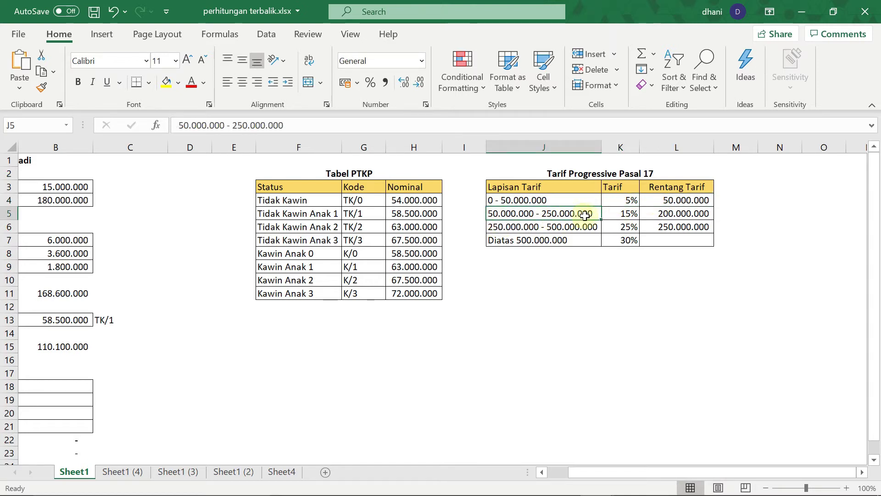
pyautogui.click(614, 213)
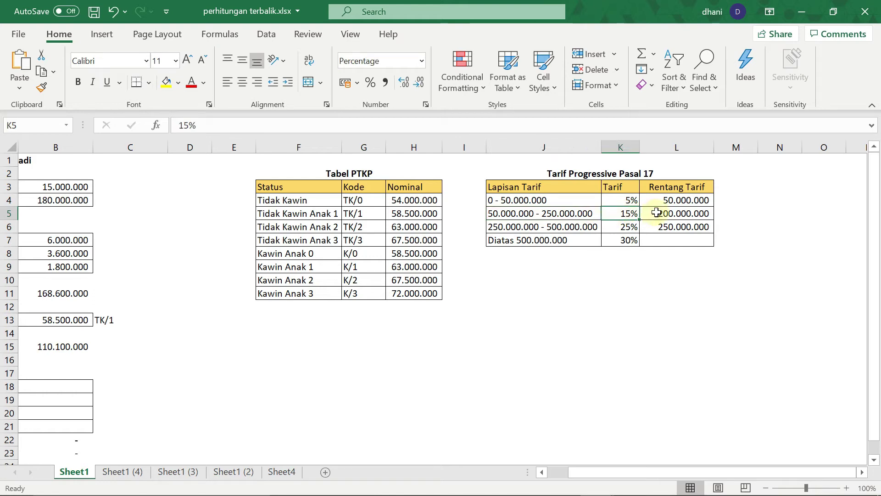
pyautogui.click(490, 227)
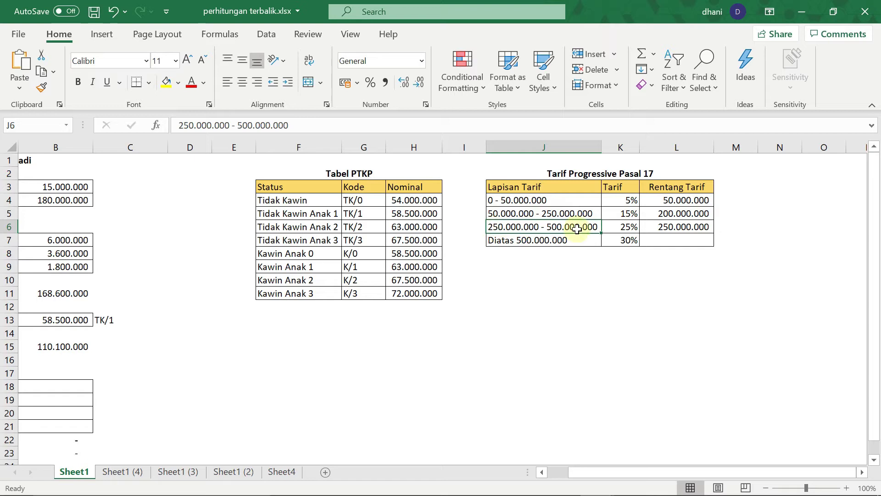
pyautogui.click(615, 227)
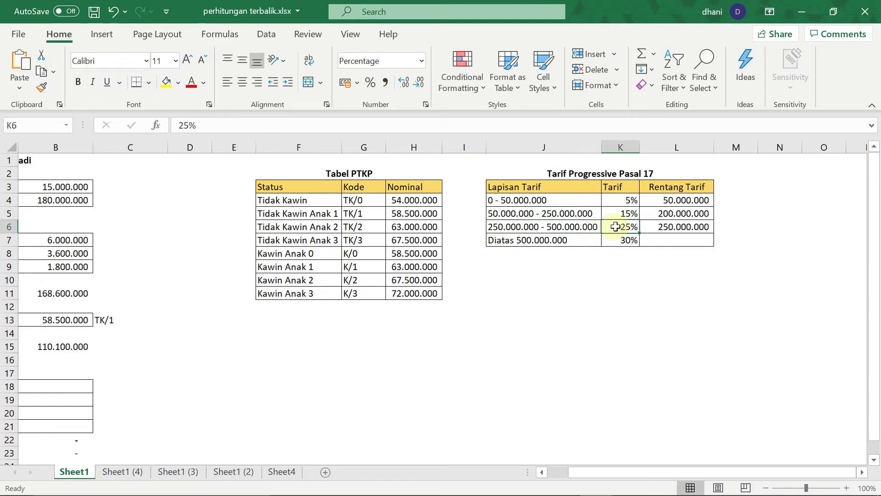
pyautogui.click(671, 227)
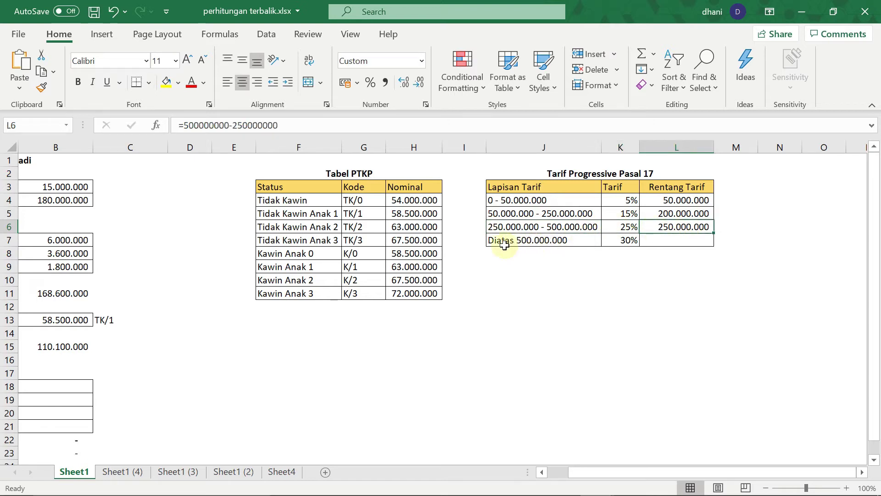
pyautogui.click(631, 245)
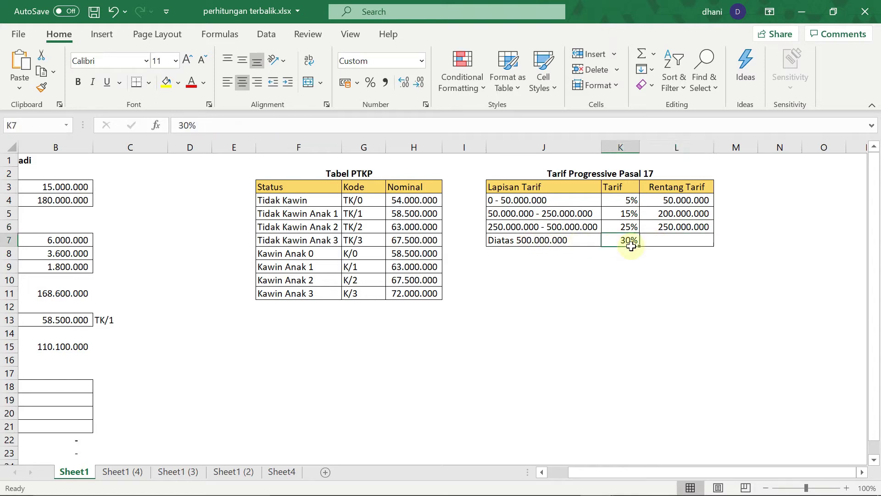
pyautogui.click(689, 240)
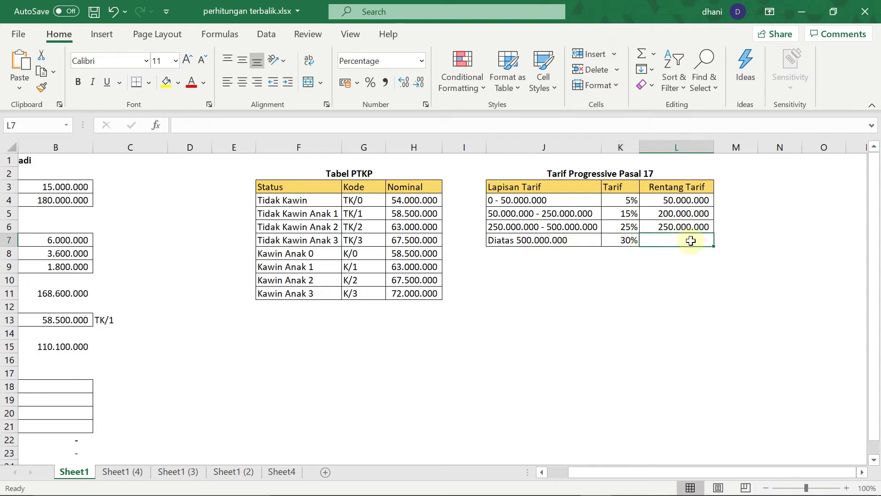
pyautogui.moveTo(623, 471); pyautogui.dragTo(531, 477)
# Check the taxable income formula in B15 and enter =50000000 in B18 as the Lapisan 1 amount
pyautogui.click(251, 411)
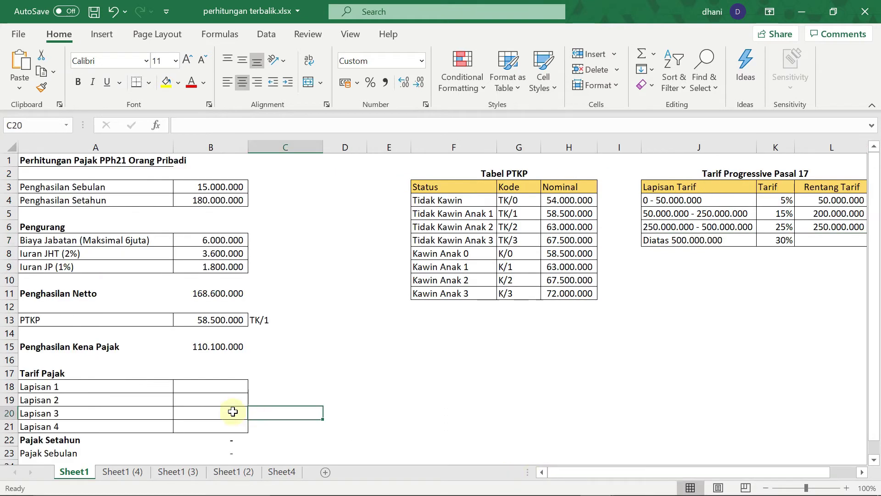
pyautogui.click(199, 383)
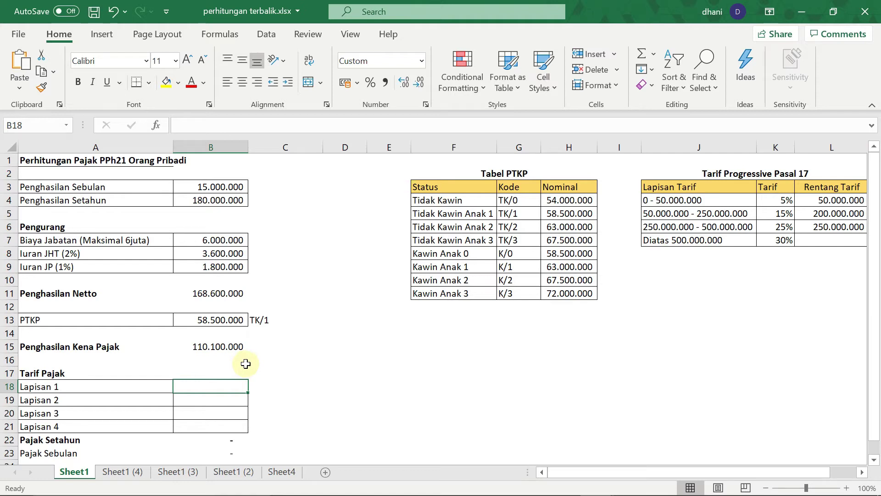
pyautogui.click(216, 347)
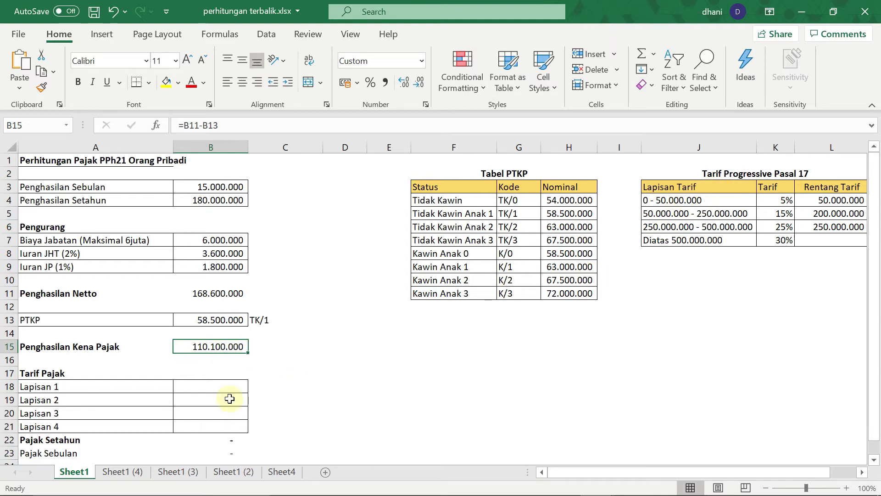
pyautogui.click(229, 382)
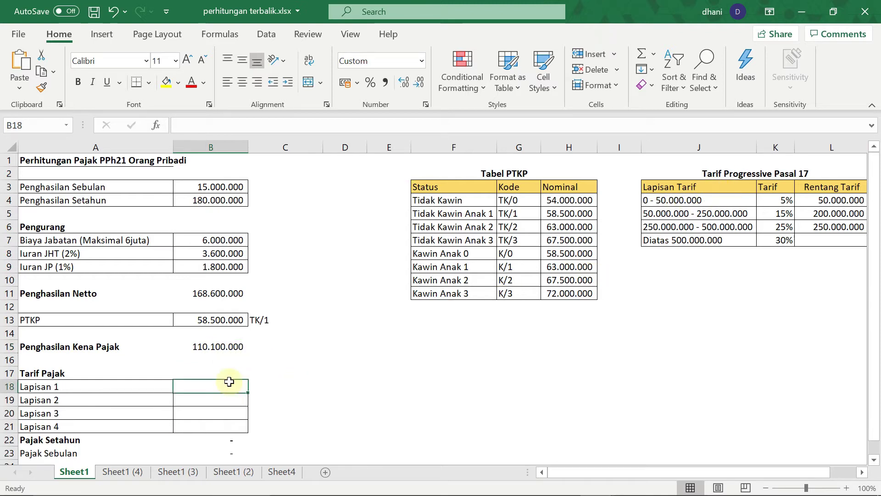
pyautogui.write('=')
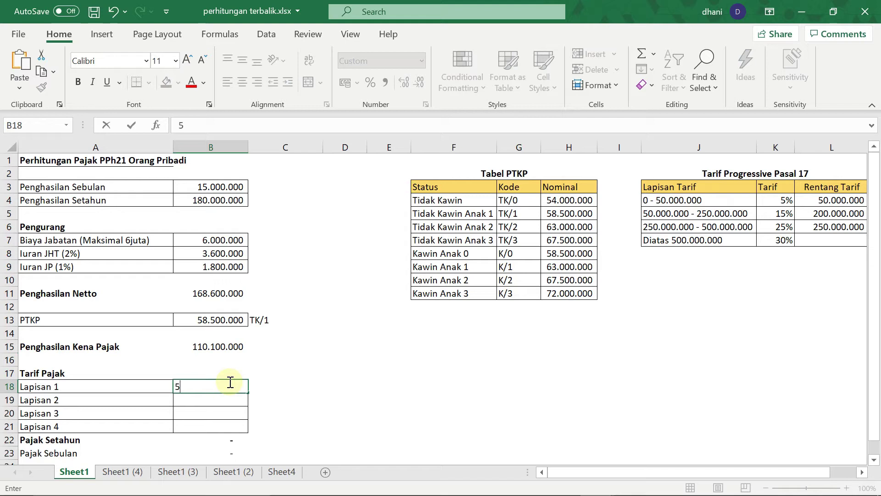
pyautogui.write('=')
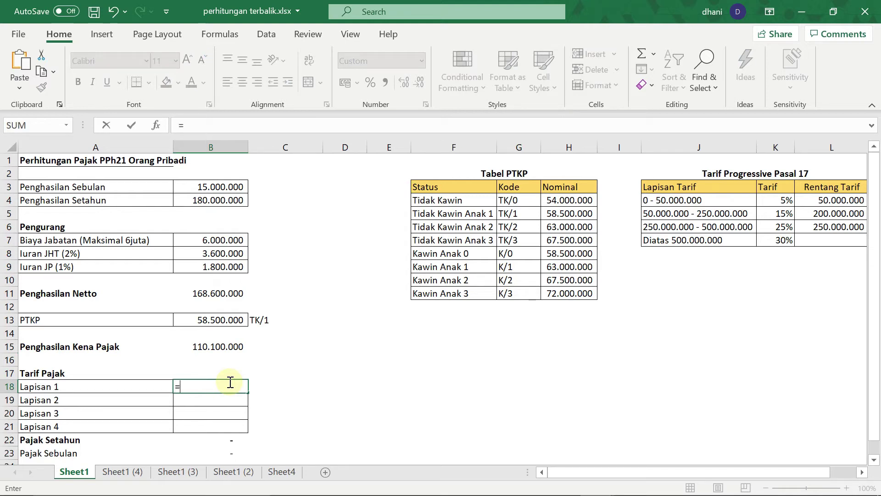
pyautogui.write('50000000')
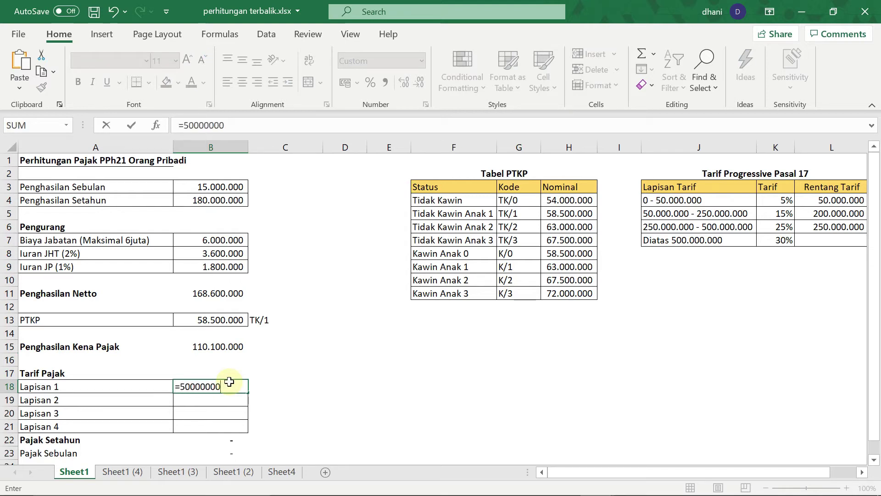
pyautogui.press('Return')
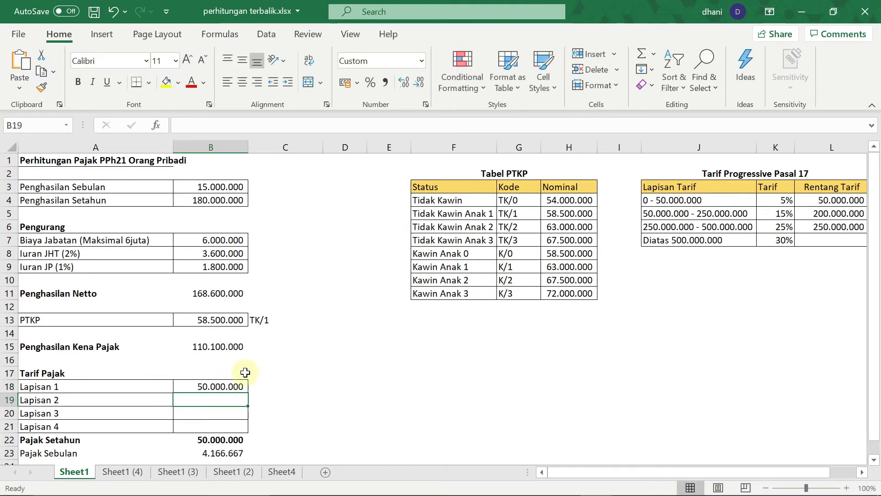
# Enter =B15-SUM(B18:B21) in C15 to calculate the taxable income remaining after the filled Lapisan brackets
pyautogui.click(290, 350)
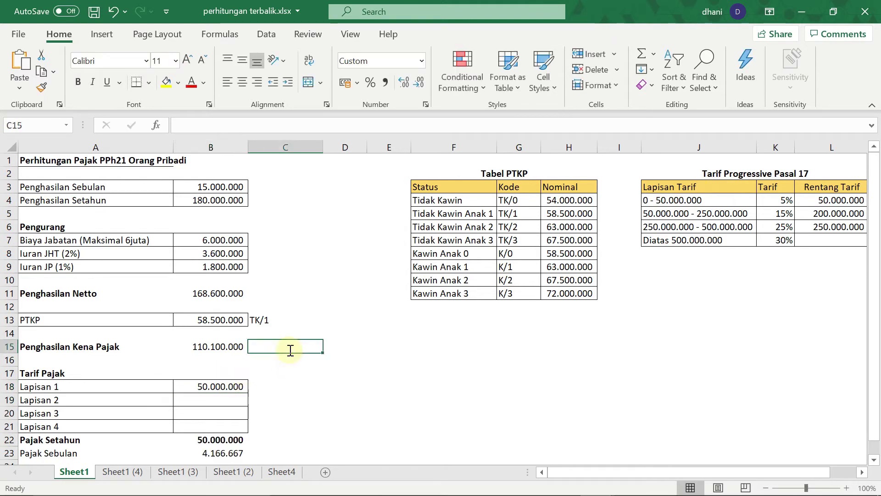
pyautogui.write('=')
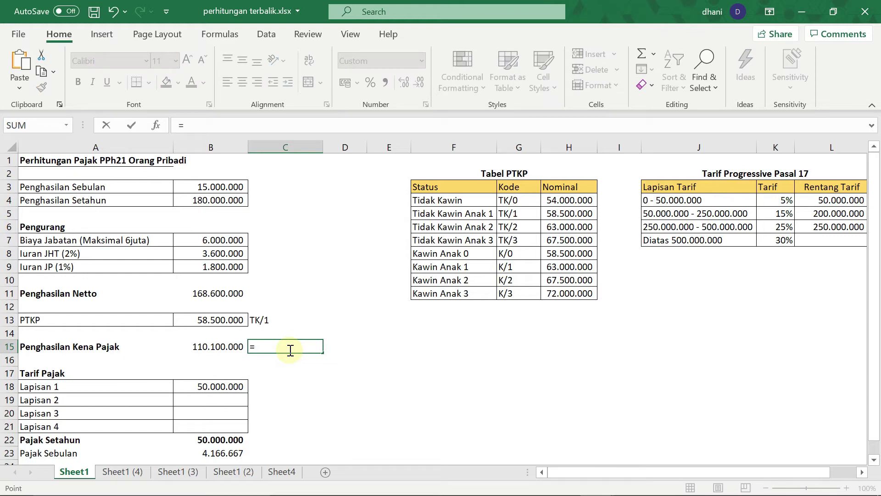
pyautogui.press('Left')
pyautogui.write('-sum(')
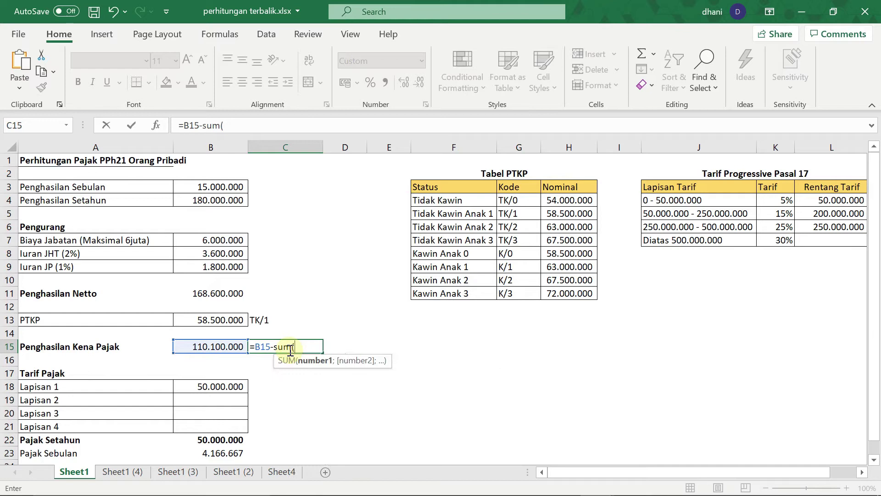
pyautogui.press('Down')
pyautogui.press('Down')
pyautogui.press('Down')
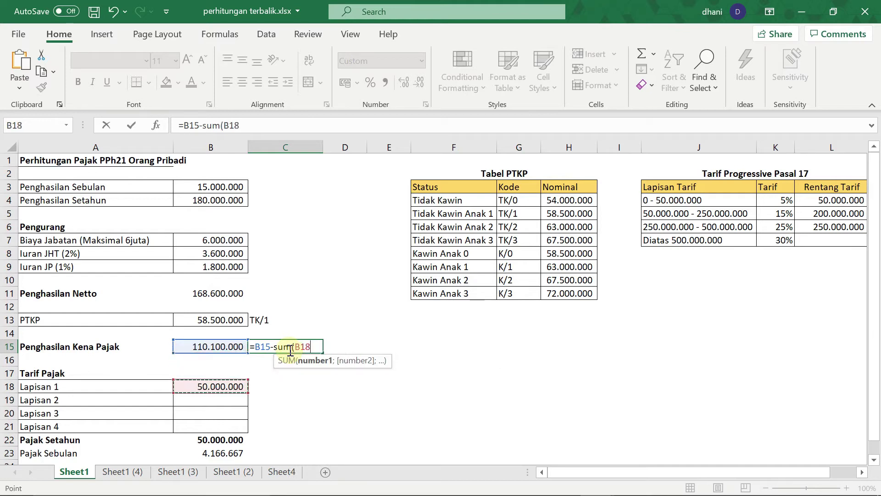
pyautogui.hotkey('shift', 'Down')
pyautogui.hotkey('shift', 'Down')
pyautogui.hotkey('shift', 'Down')
pyautogui.hotkey('shift', 'Down')
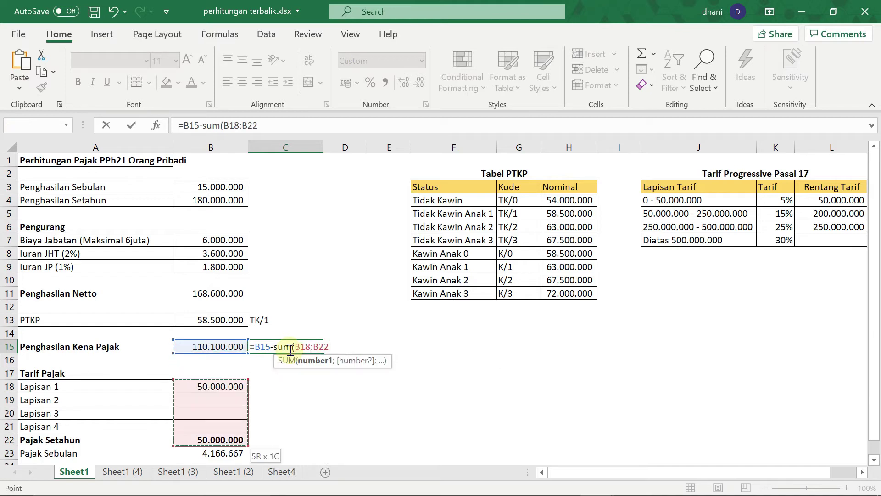
pyautogui.hotkey('shift', 'Up')
pyautogui.press('Return')
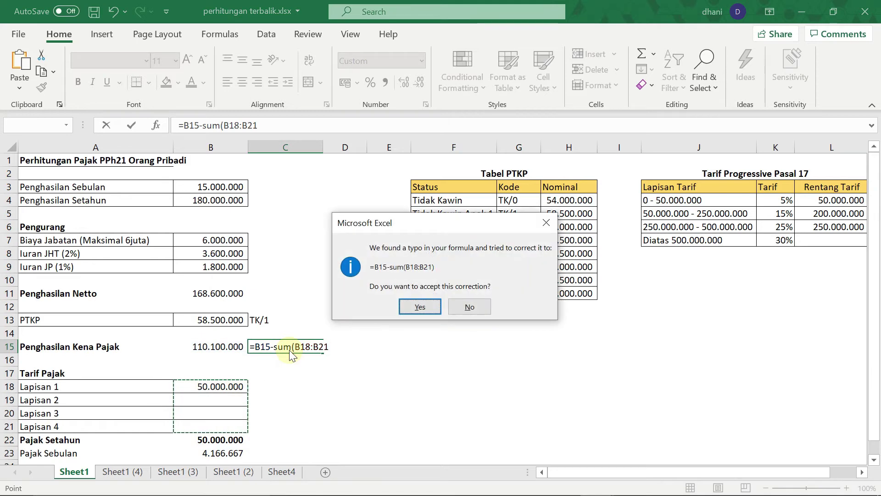
pyautogui.press('Return')
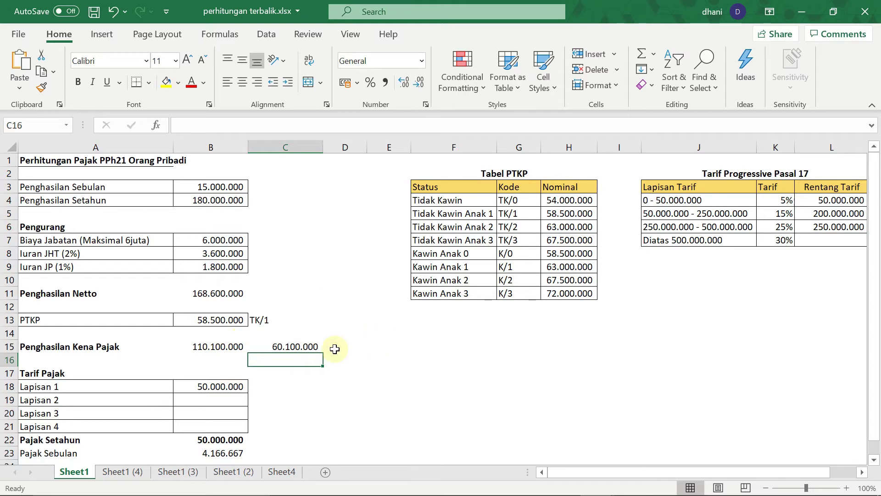
# Copy the remaining taxable income in C15 and paste it as a value into B19 for Lapisan 2
pyautogui.click(285, 347)
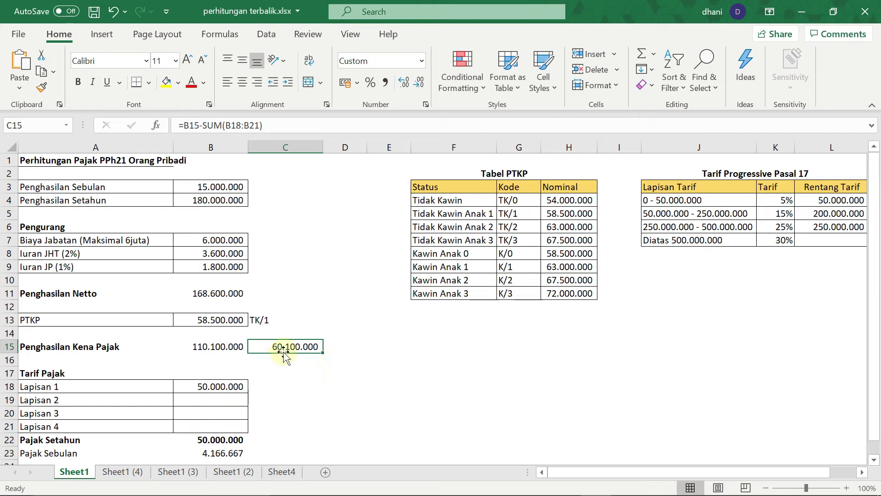
pyautogui.hotkey('ctrl', 'c')
pyautogui.click(205, 400)
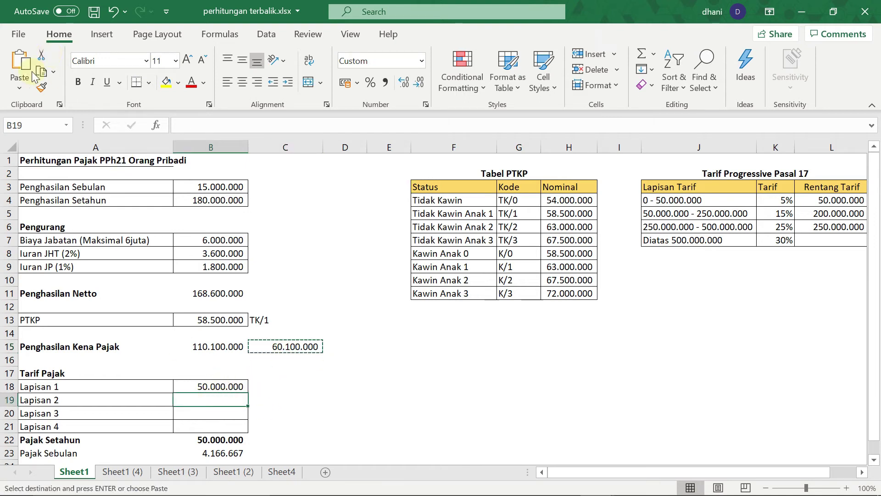
pyautogui.click(20, 88)
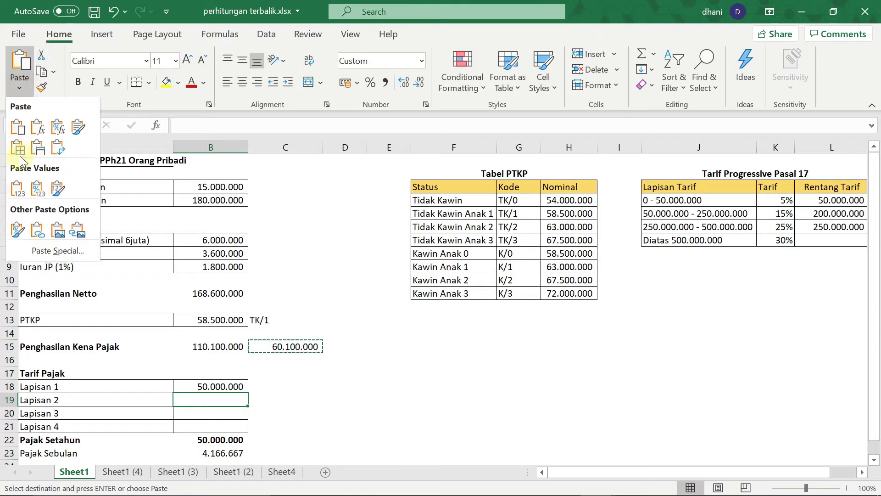
pyautogui.click(19, 190)
pyautogui.click(344, 372)
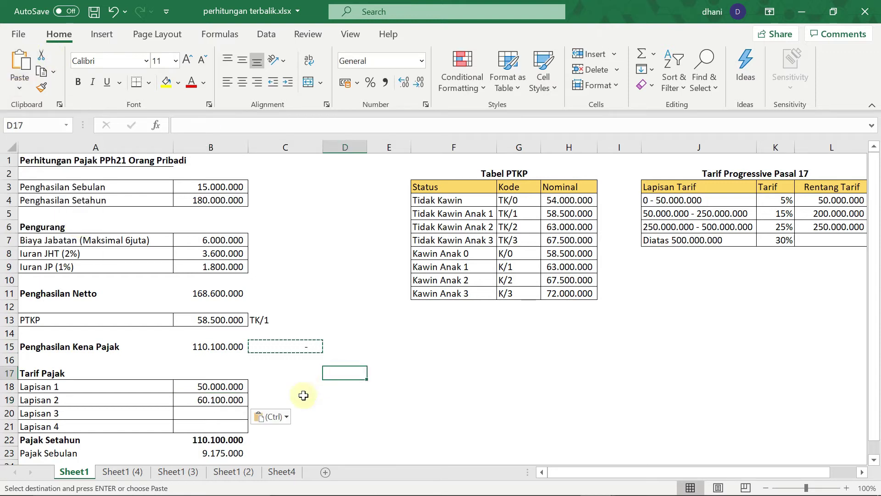
pyautogui.press('Escape')
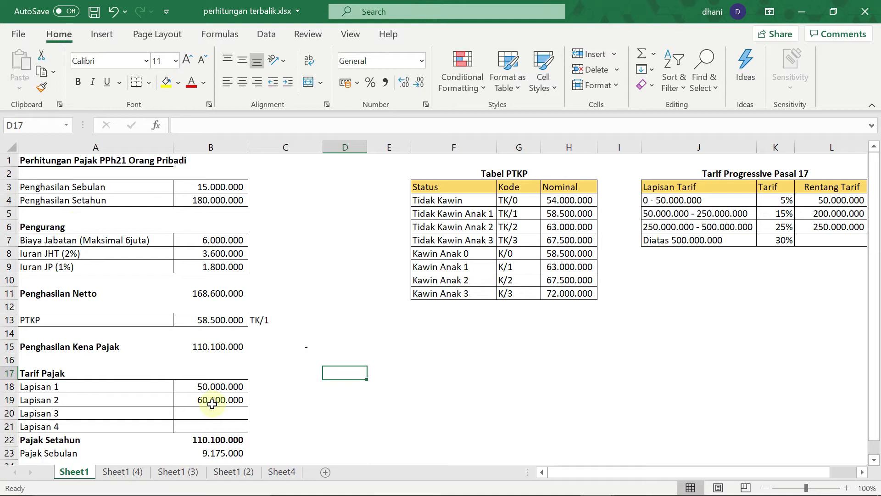
# Multiply the Lapisan 1 amount in B18 by the 5% rate so the formula reads =50000000*5%
pyautogui.click(222, 389)
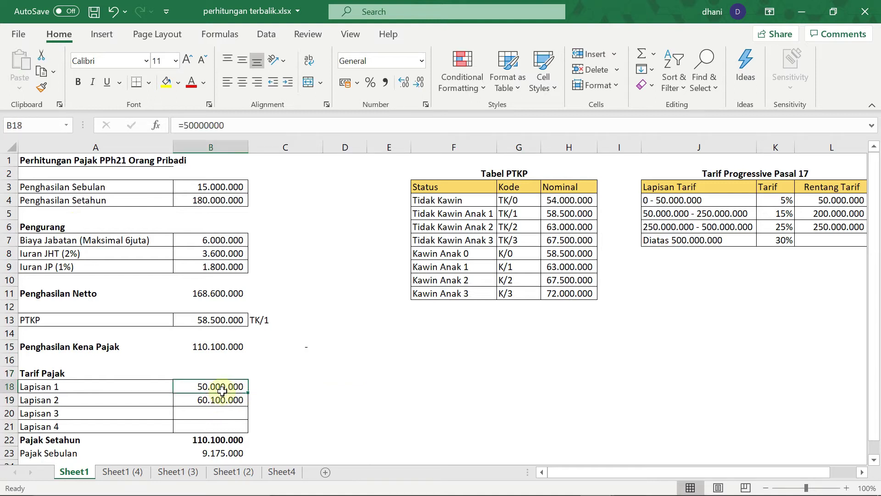
pyautogui.click(245, 124)
pyautogui.write('*')
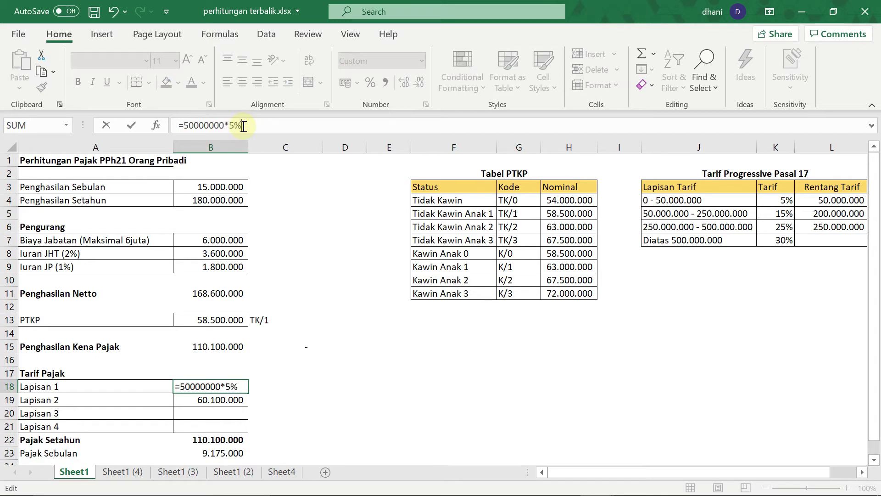
pyautogui.press('Return')
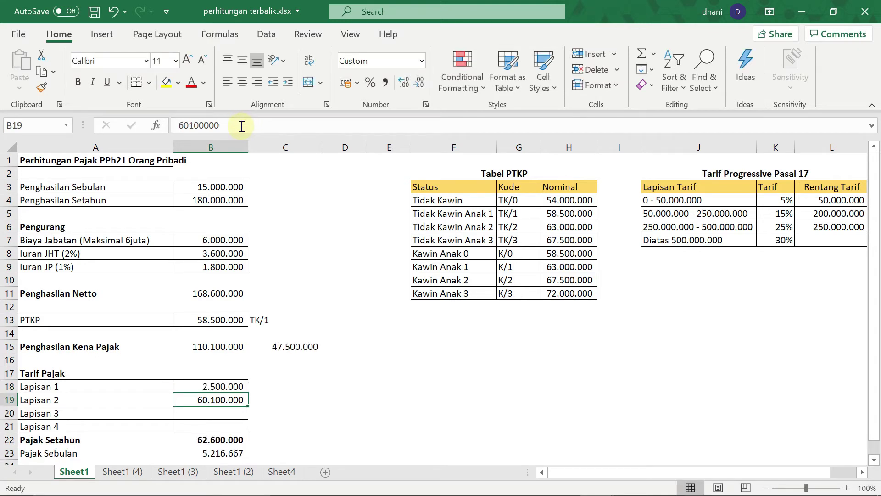
# Turn the Lapisan 2 amount in B19 into =60100000*15% and clear the helper formula in C15
pyautogui.click(178, 126)
pyautogui.write('=')
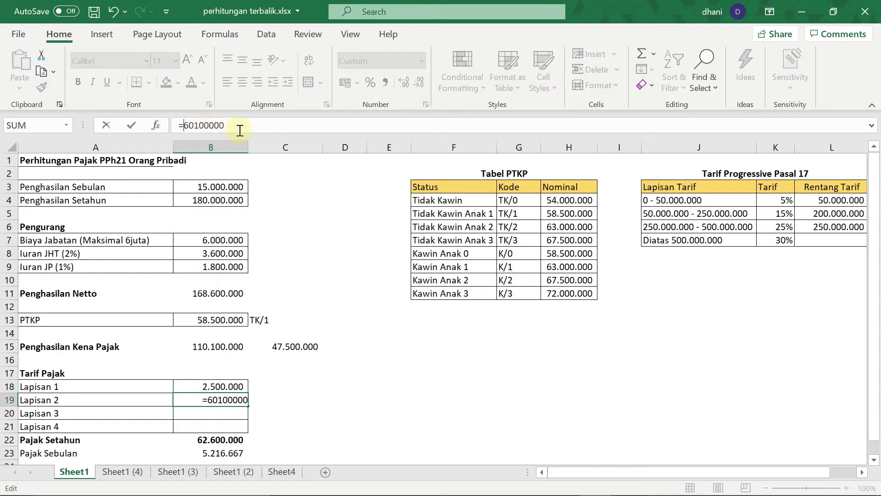
pyautogui.write('*15%')
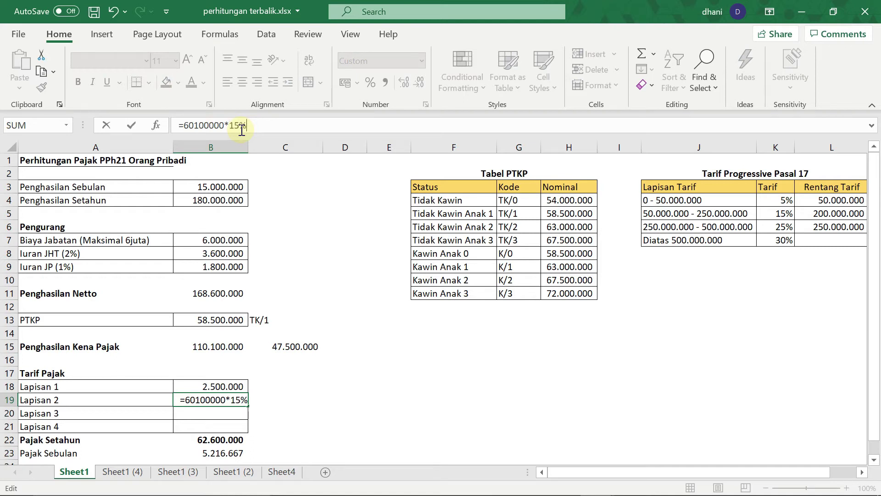
pyautogui.press('Return')
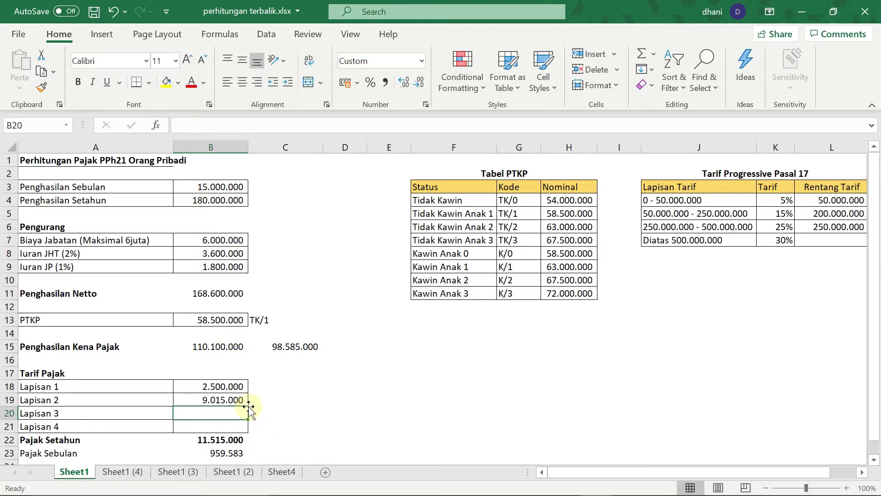
pyautogui.click(273, 348)
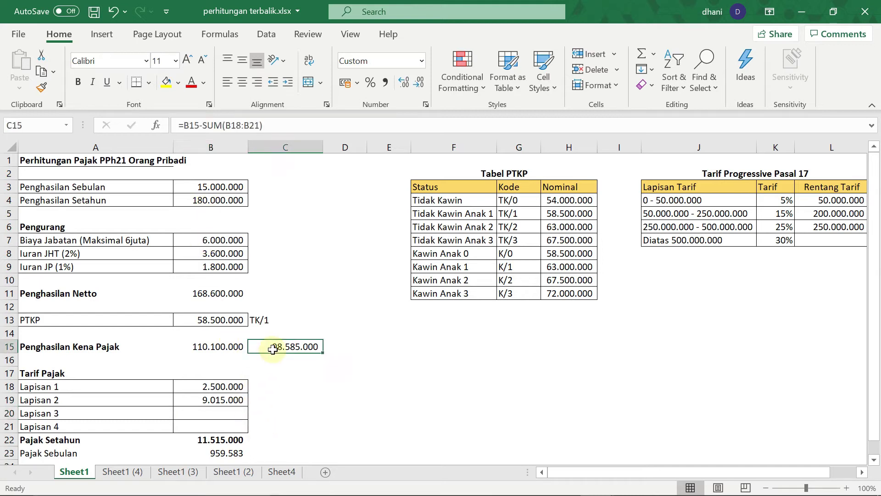
pyautogui.press('Delete')
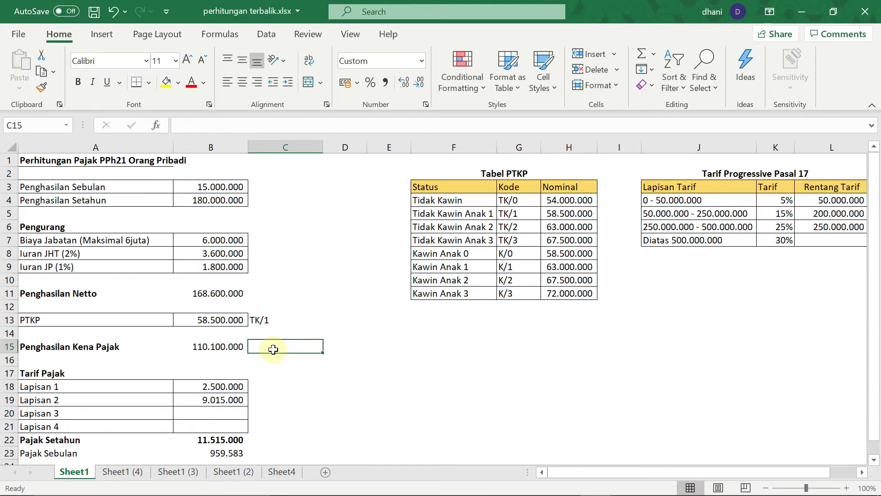
# Examine the formulas behind Lapisan 1 in B18, Pajak Setahun in B22 and Pajak Sebulan in B23
pyautogui.scroll(-1, 296, 354)
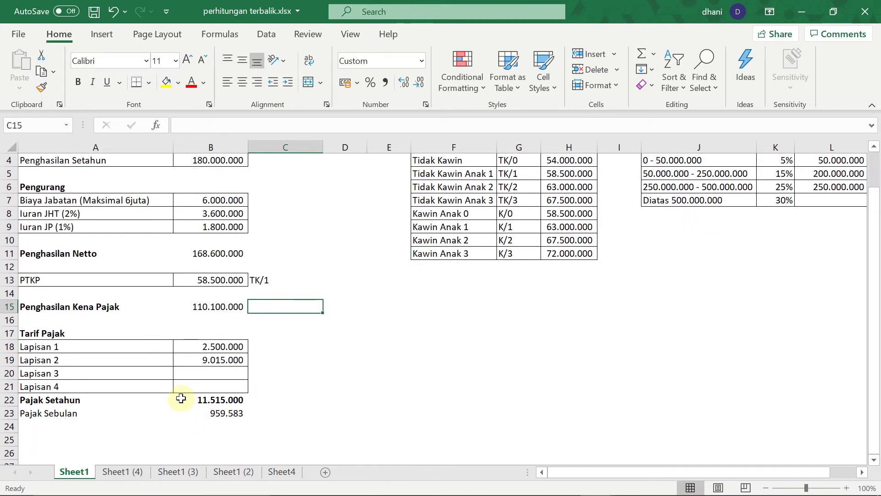
pyautogui.click(205, 347)
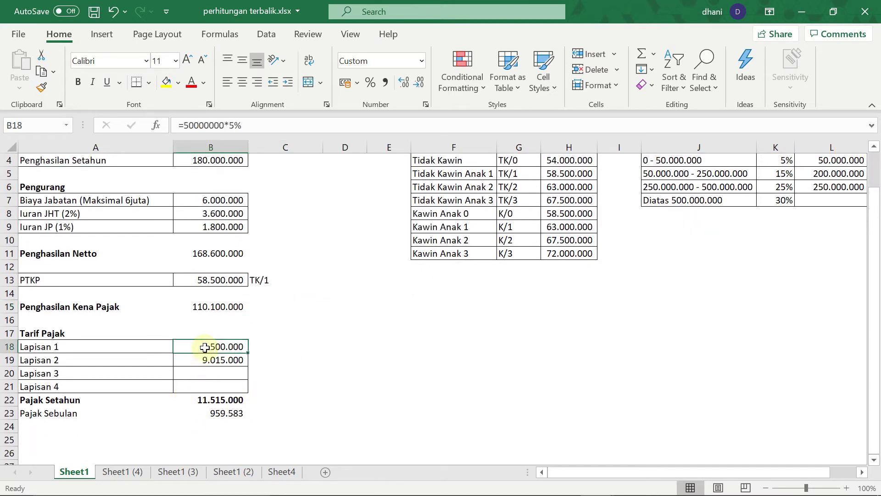
pyautogui.click(204, 399)
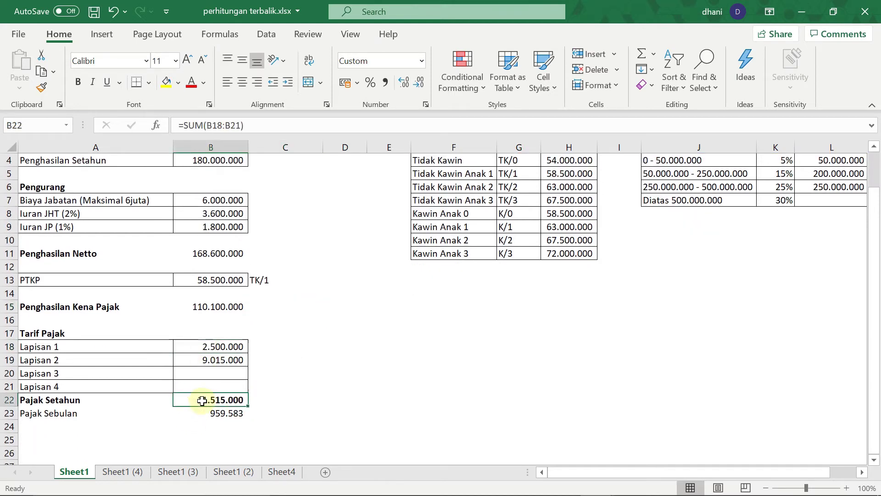
pyautogui.click(64, 400)
pyautogui.click(196, 400)
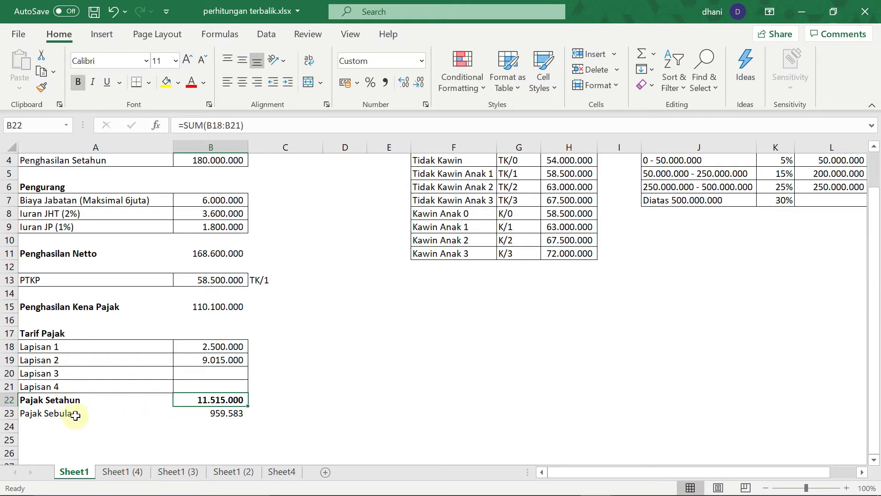
pyautogui.click(111, 413)
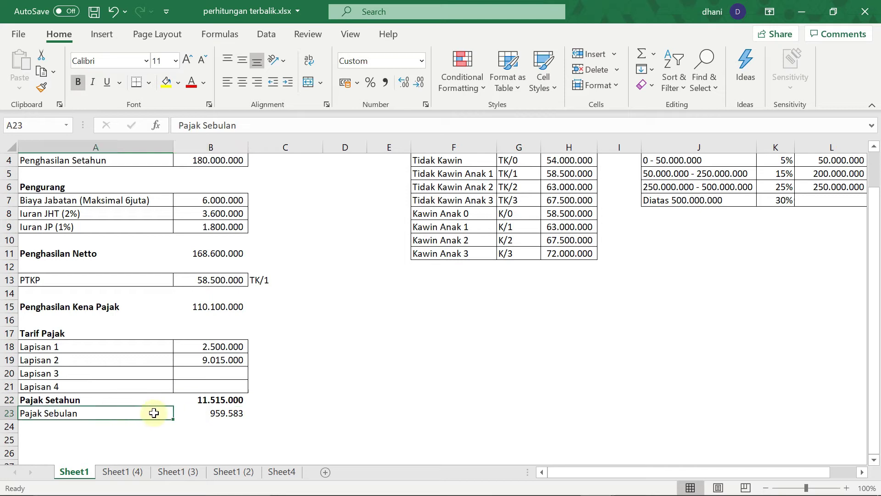
pyautogui.click(206, 415)
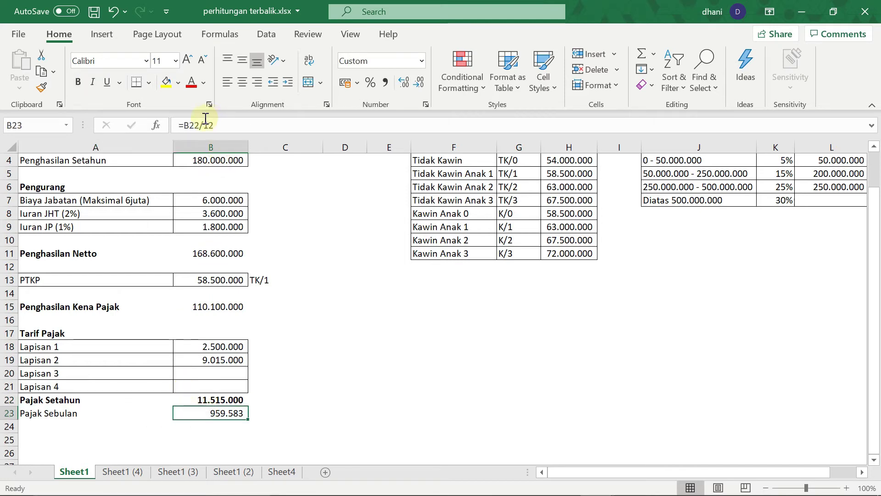
pyautogui.click(306, 388)
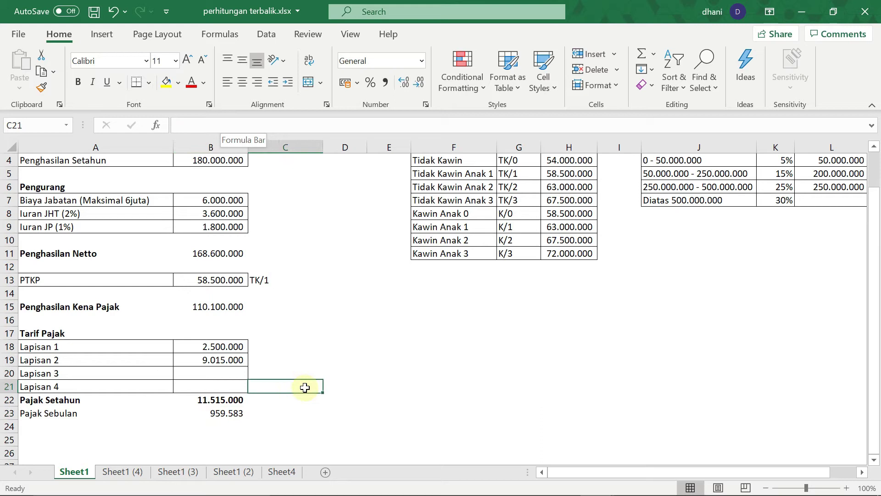
pyautogui.scroll(1, 306, 395)
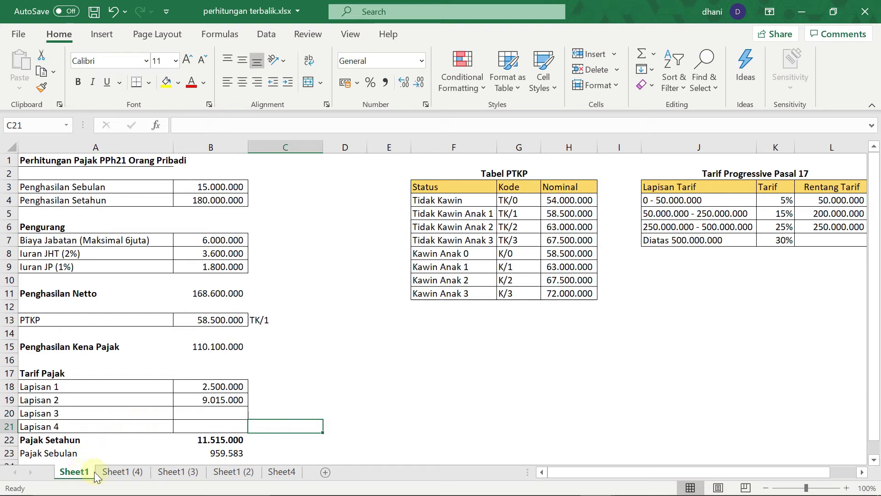
pyautogui.moveTo(116, 468); pyautogui.dragTo(120, 472)
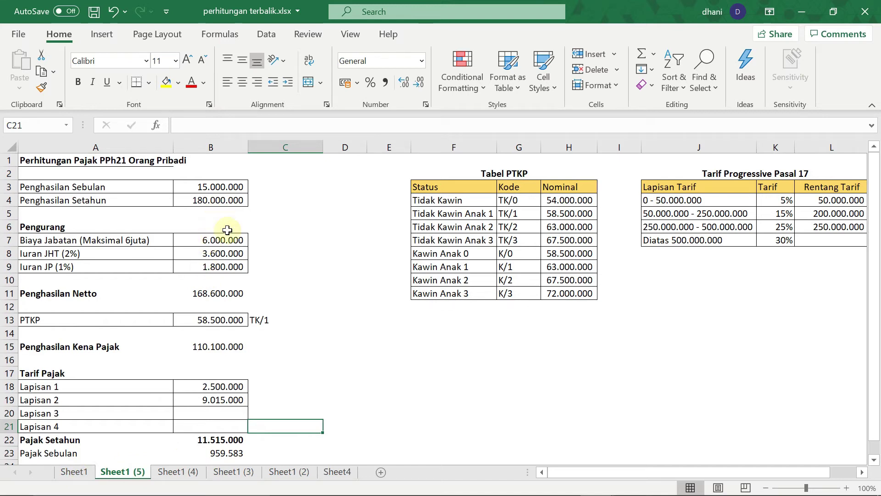
pyautogui.scroll(-1, 247, 309)
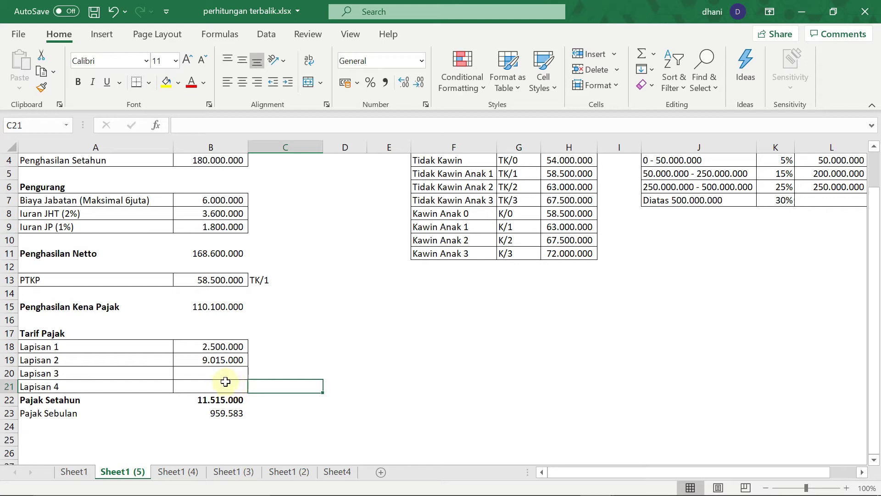
pyautogui.click(210, 399)
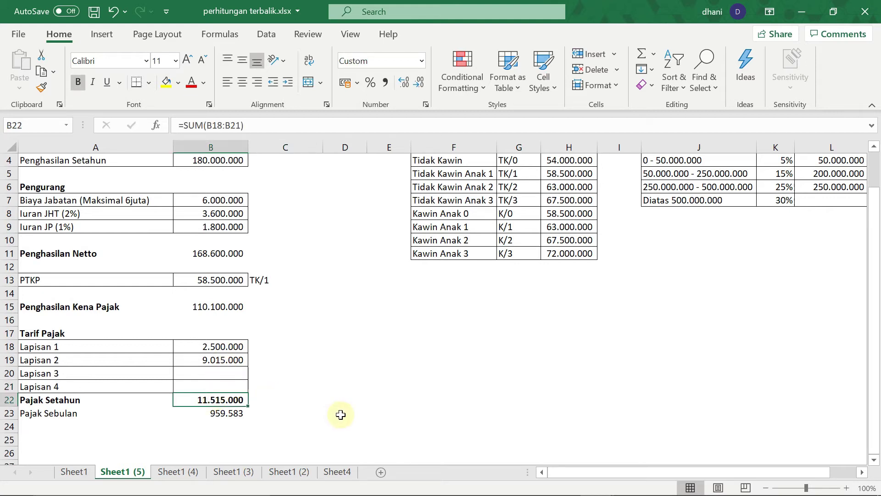
pyautogui.write('3400')
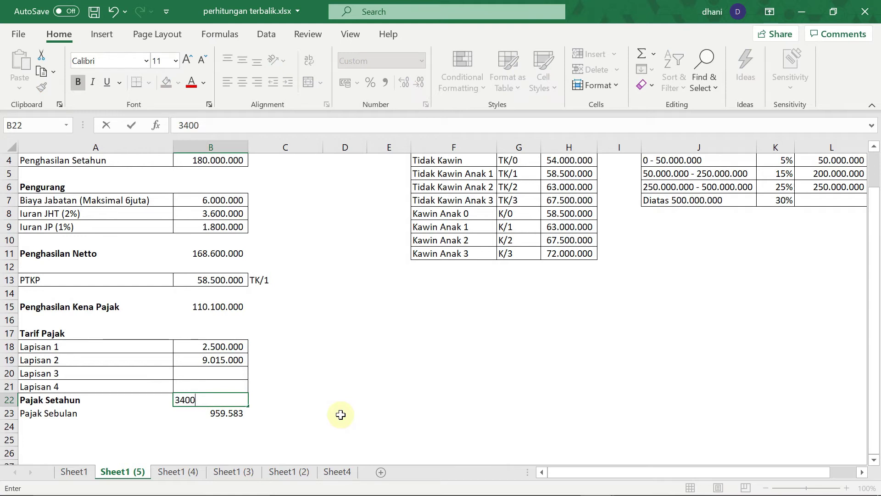
pyautogui.write('0000')
pyautogui.press('Return')
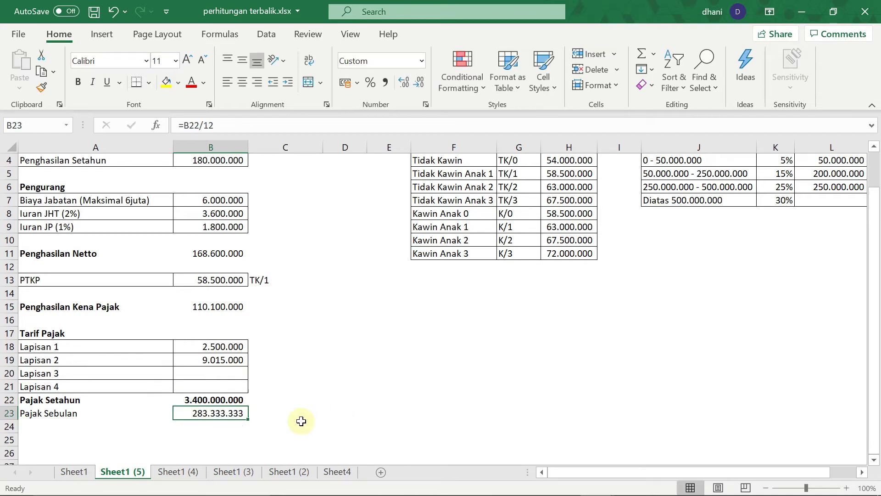
# Clear the Lapisan 1 to Lapisan 4 amounts in B18:B21 on the sheet copy
pyautogui.moveTo(93, 414); pyautogui.dragTo(187, 413)
pyautogui.click(194, 403)
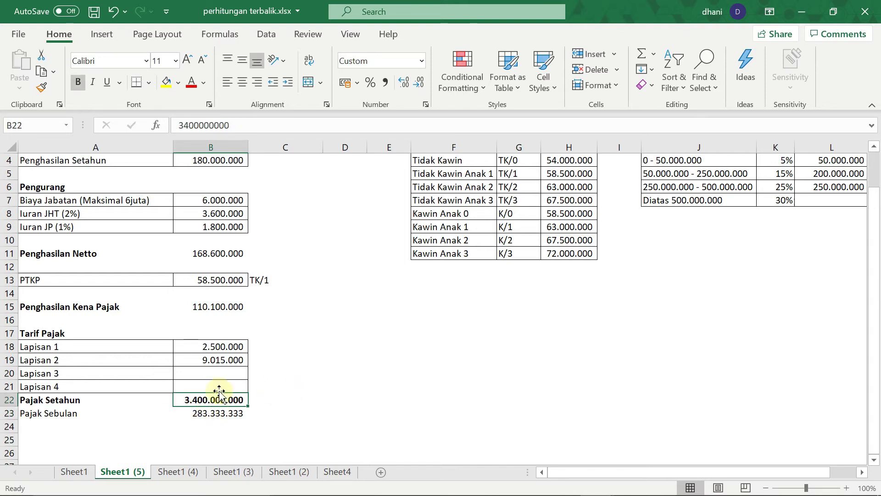
pyautogui.moveTo(229, 346); pyautogui.dragTo(230, 383)
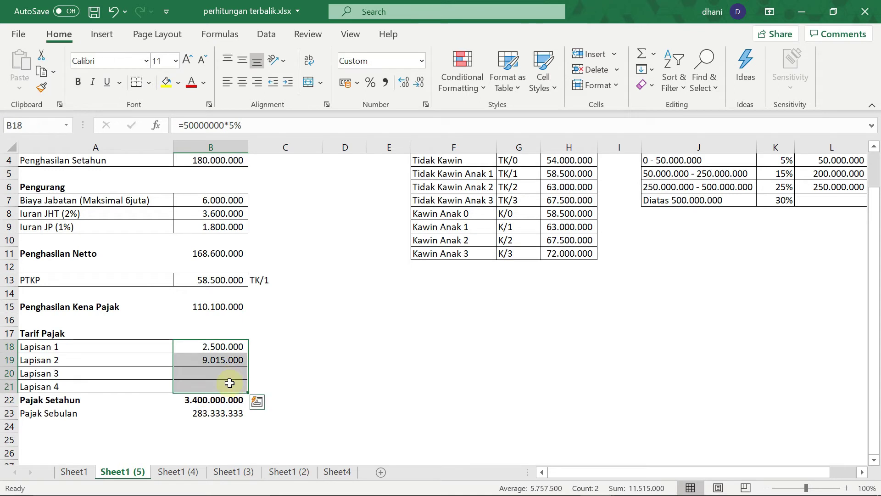
pyautogui.press('Delete')
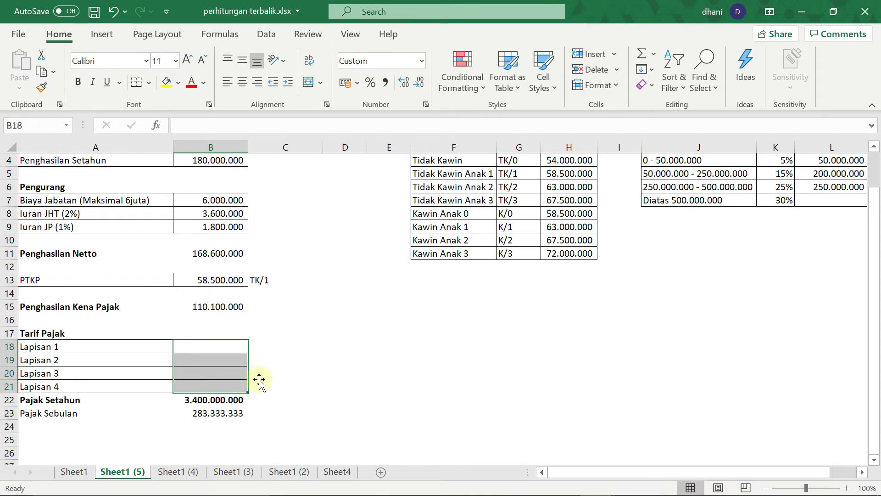
pyautogui.click(282, 373)
# Enter =50000000*5% as the Lapisan 1 amount in B18
pyautogui.click(219, 346)
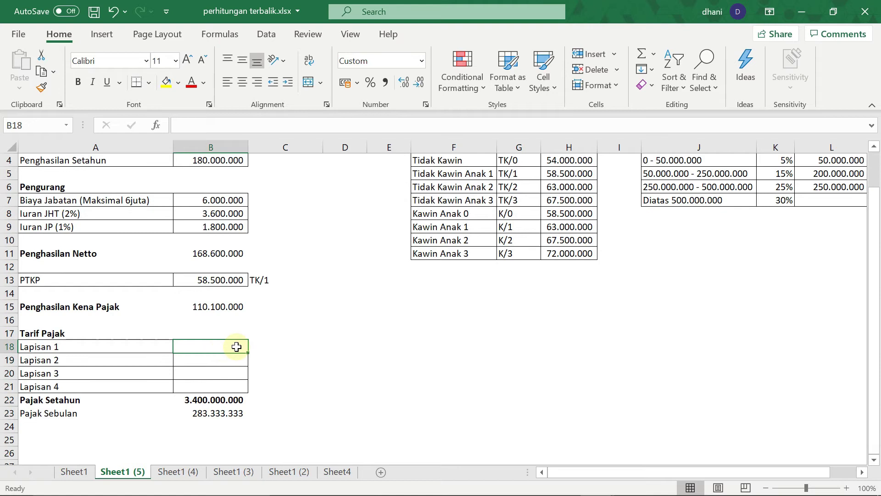
pyautogui.scroll(1, 297, 357)
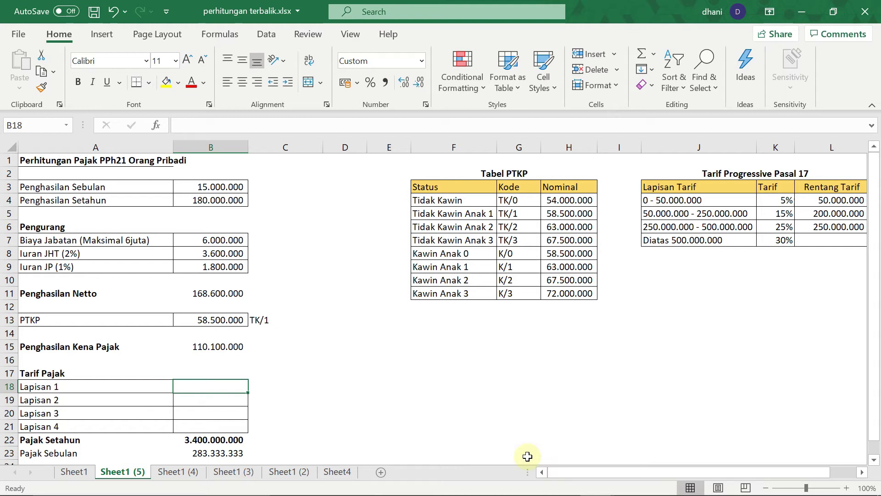
pyautogui.write('=5')
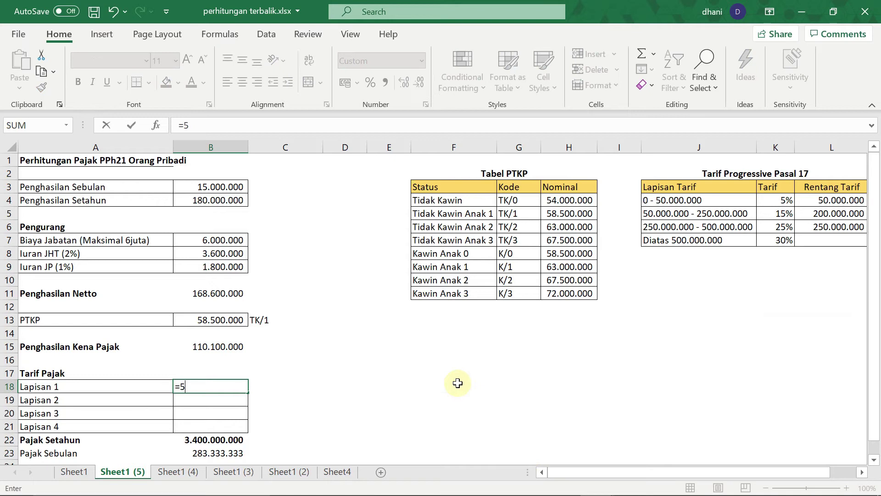
pyautogui.write('0000000*5%')
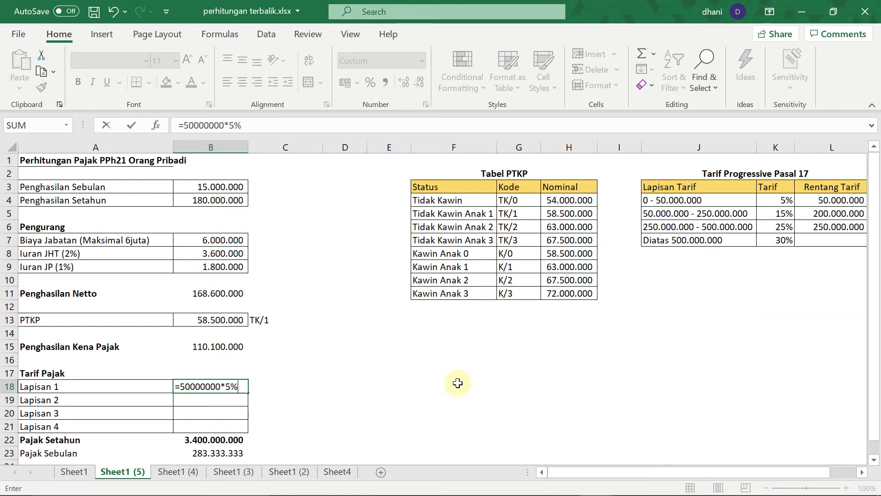
pyautogui.press('Return')
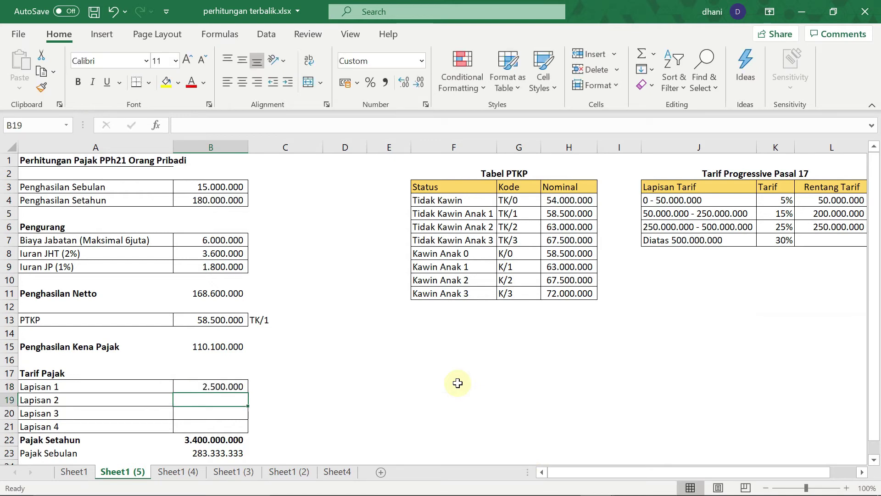
# Enter =200000000*15% for Lapisan 2 in B19 and =250000000*25% for Lapisan 3 in B20
pyautogui.write('=200000000*15%')
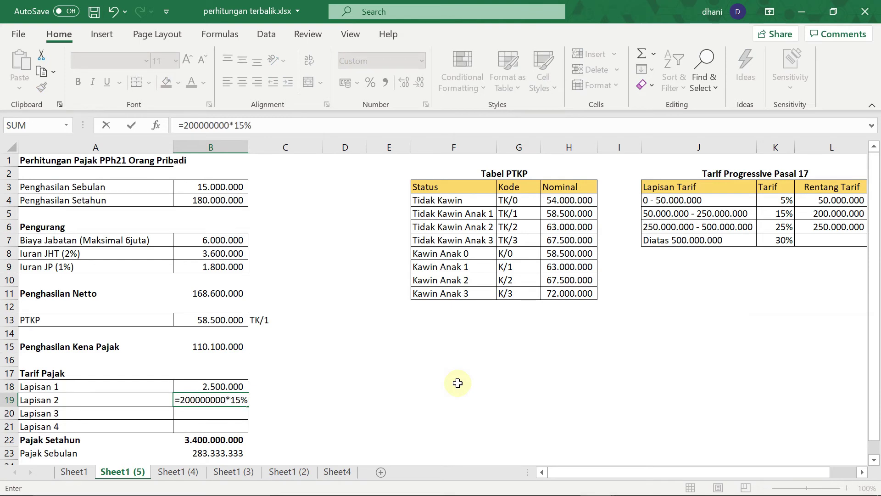
pyautogui.press('Return')
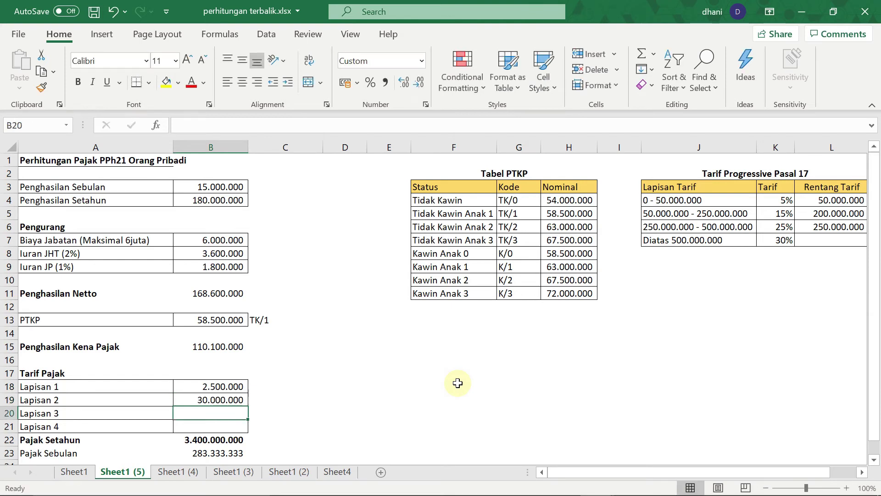
pyautogui.write('=')
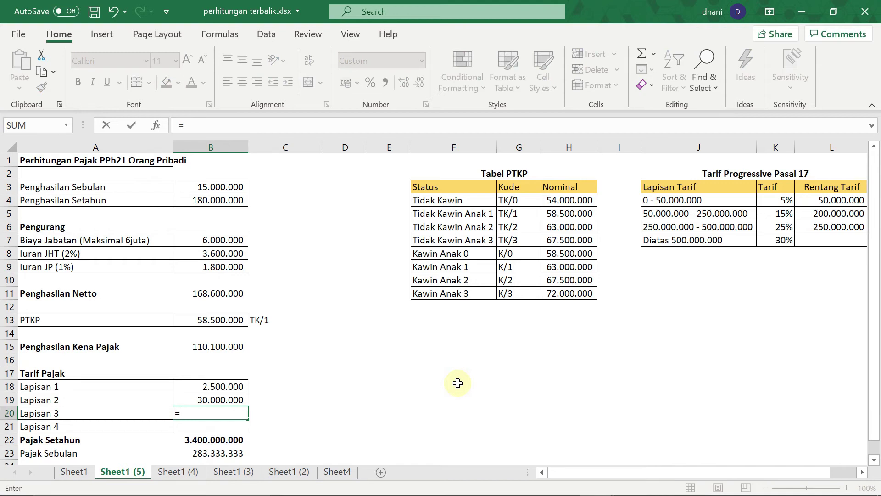
pyautogui.write('250000000')
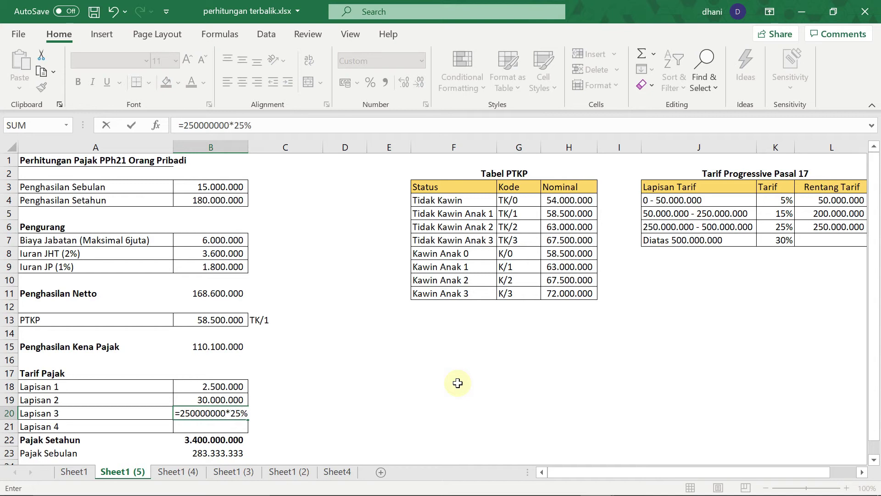
pyautogui.write('*25%')
pyautogui.press('Return')
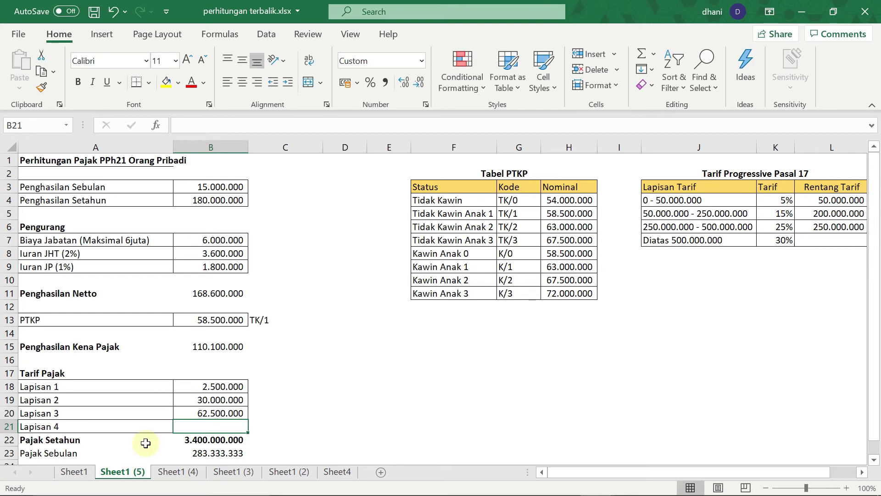
# Enter =B22-SUM(B18:B20) as the Lapisan 4 amount in B21 and check the sum of B18:B21
pyautogui.write('=')
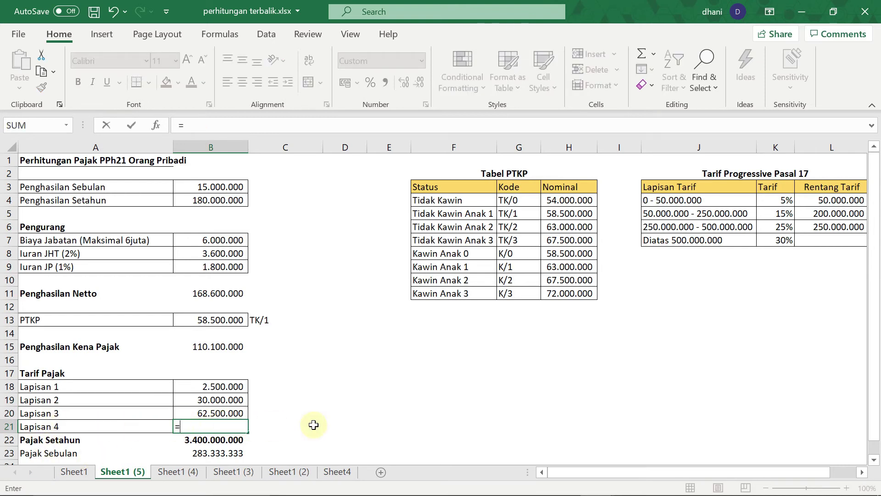
pyautogui.press('Down')
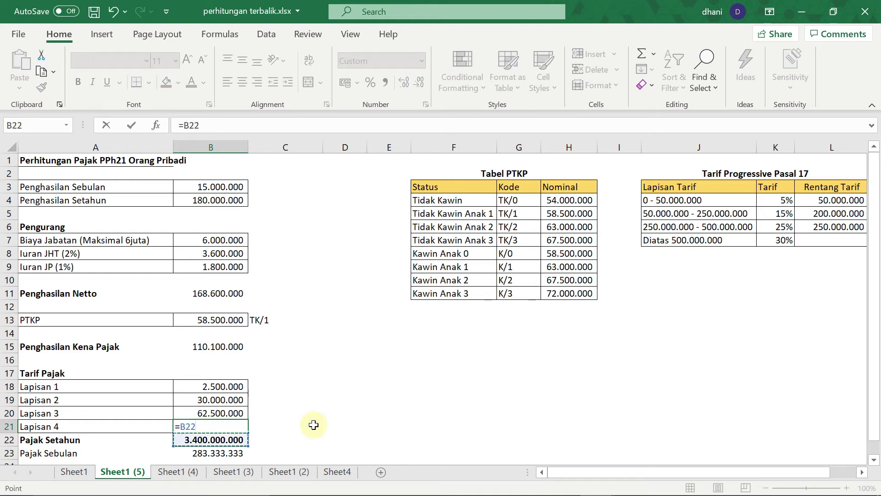
pyautogui.write('-sum(')
pyautogui.press('Up')
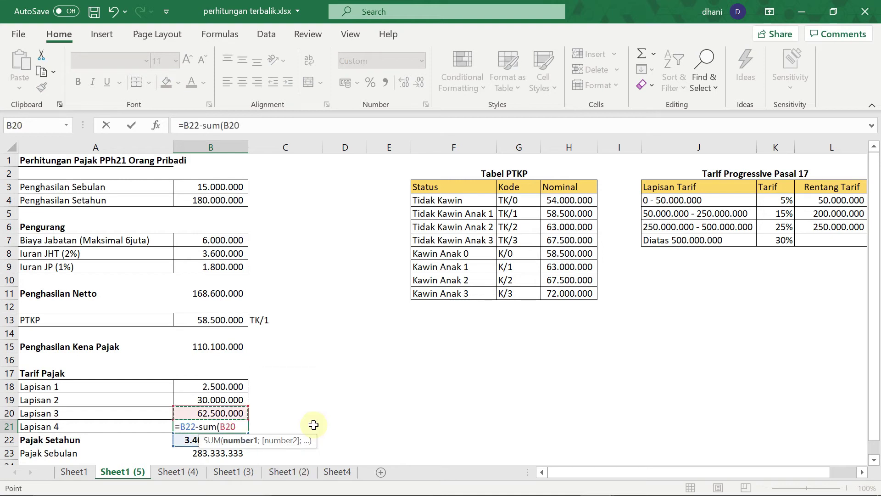
pyautogui.hotkey('shift', 'Up')
pyautogui.hotkey('shift', 'Up')
pyautogui.press('Return')
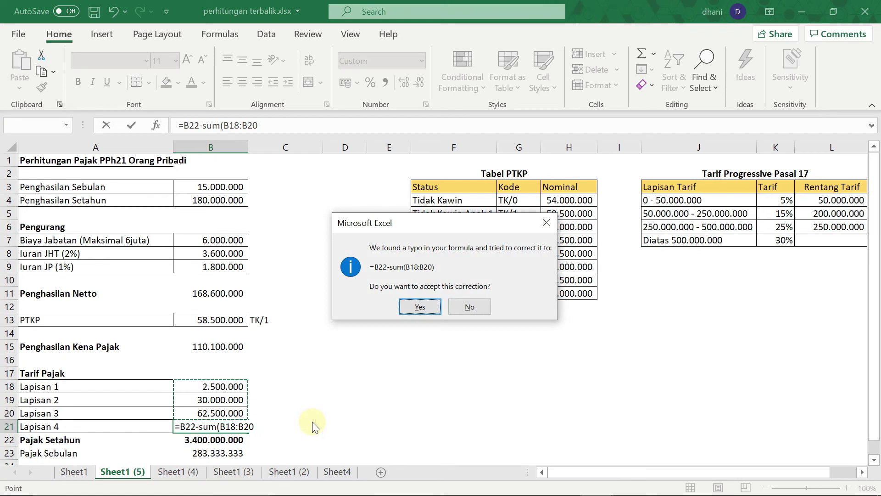
pyautogui.press('Return')
pyautogui.press('Up')
pyautogui.hotkey('shift', 'Up')
pyautogui.hotkey('shift', 'Up')
pyautogui.hotkey('shift', 'Up')
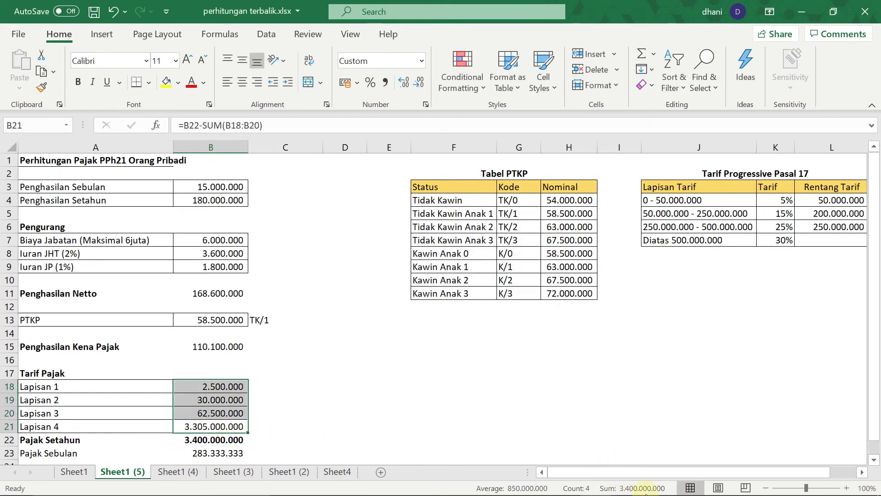
pyautogui.click(274, 429)
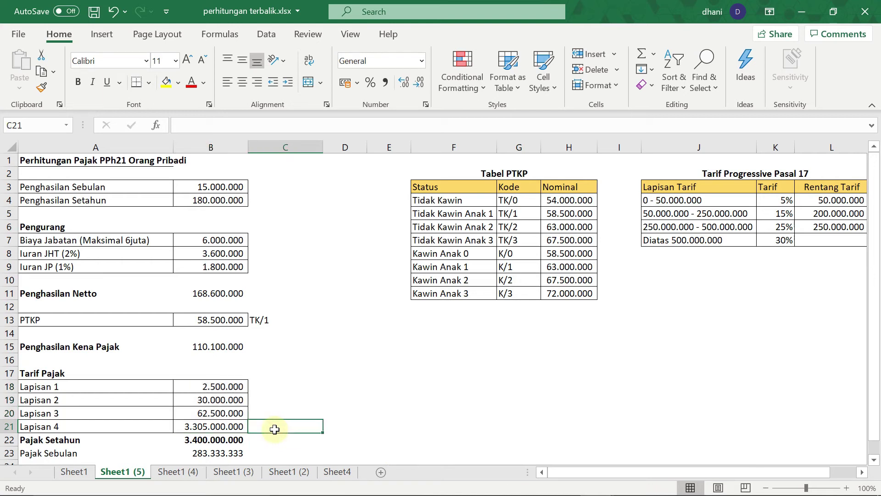
# Clear the Penghasilan Kena Pajak formula in B15 and enter the helper formula =B21/30% in C21
pyautogui.click(229, 345)
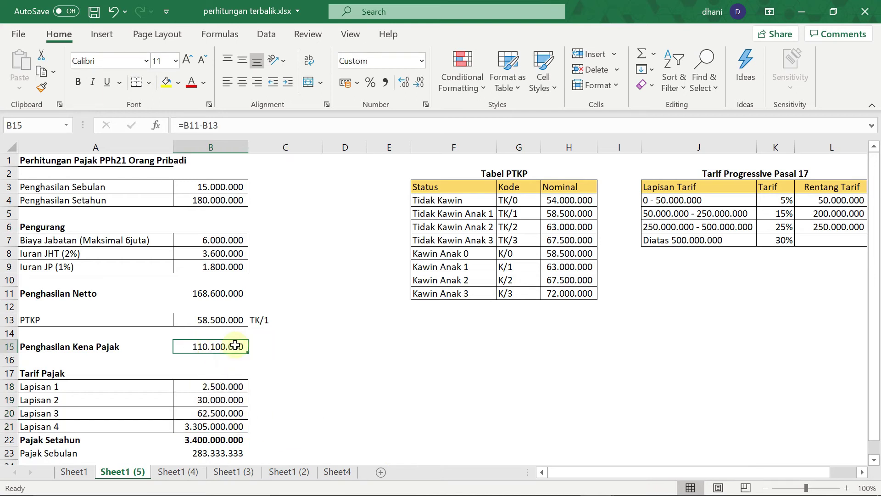
pyautogui.press('Delete')
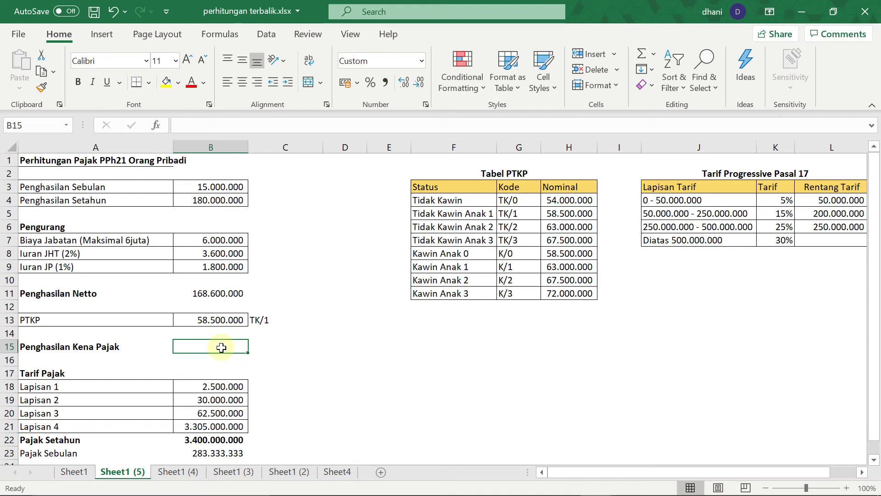
pyautogui.click(269, 427)
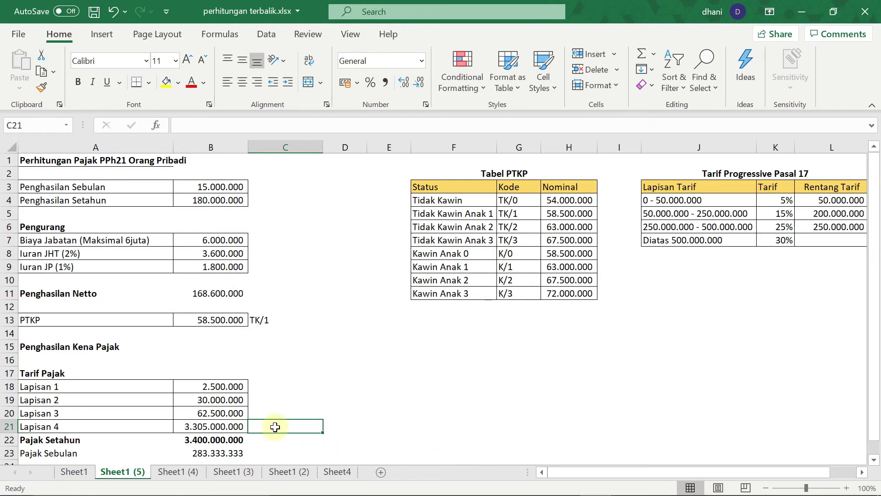
pyautogui.write('=')
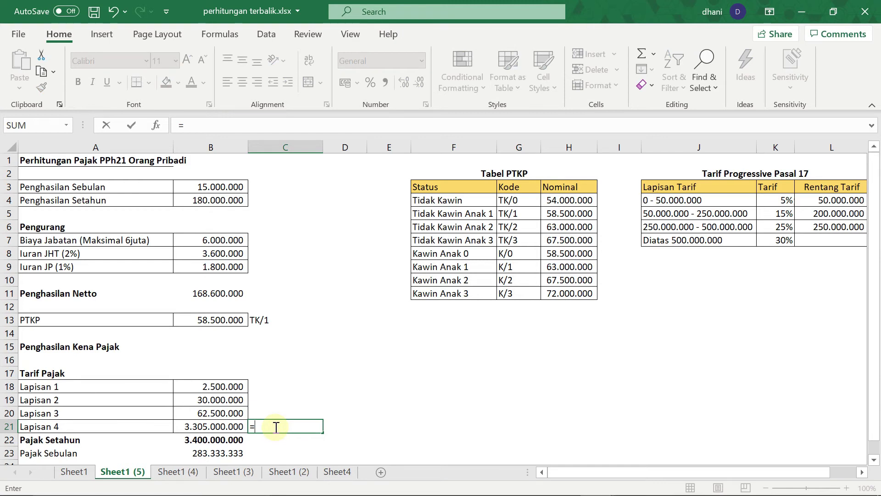
pyautogui.press('Left')
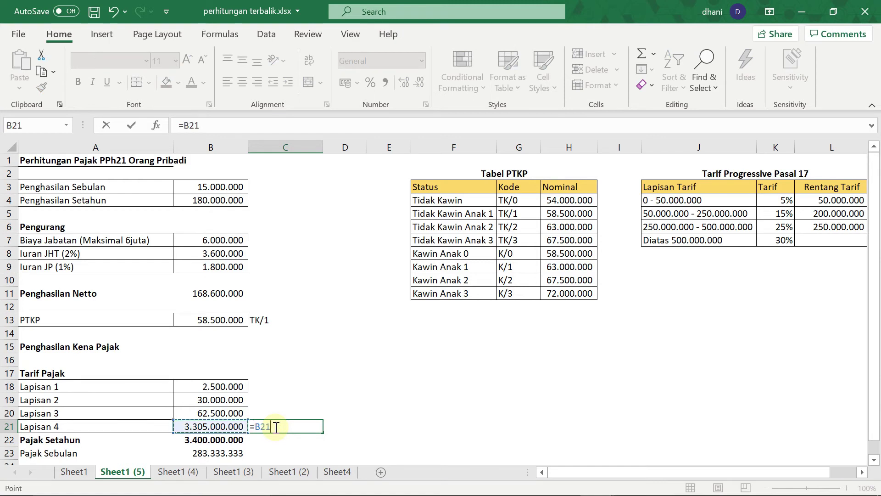
pyautogui.write('/30')
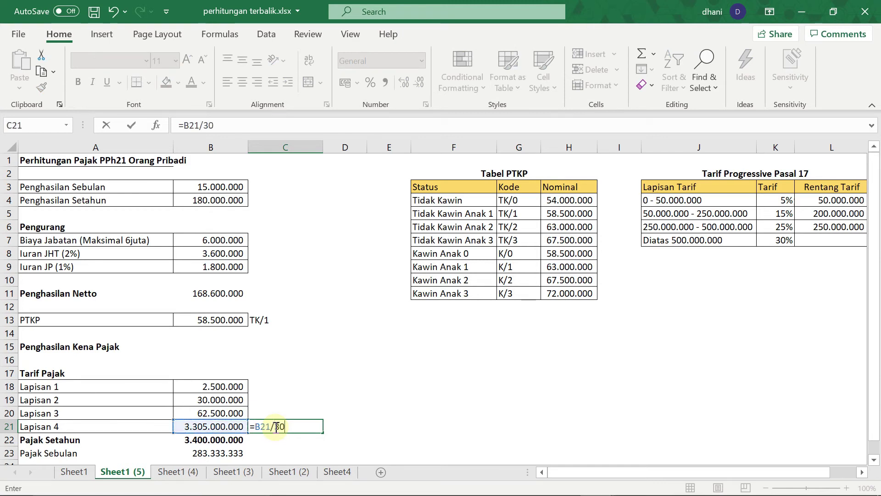
pyautogui.press('Return')
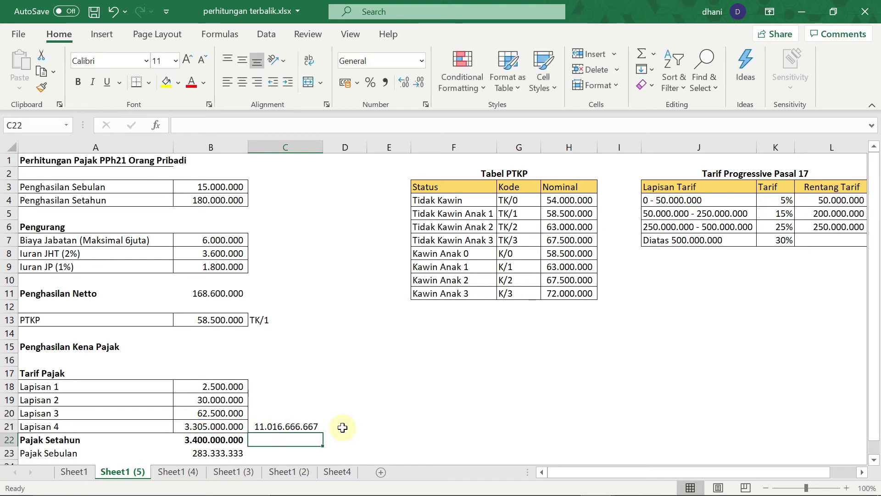
# Extend the helper formula in C21 to =(B21/30%)+500000000
pyautogui.click(305, 428)
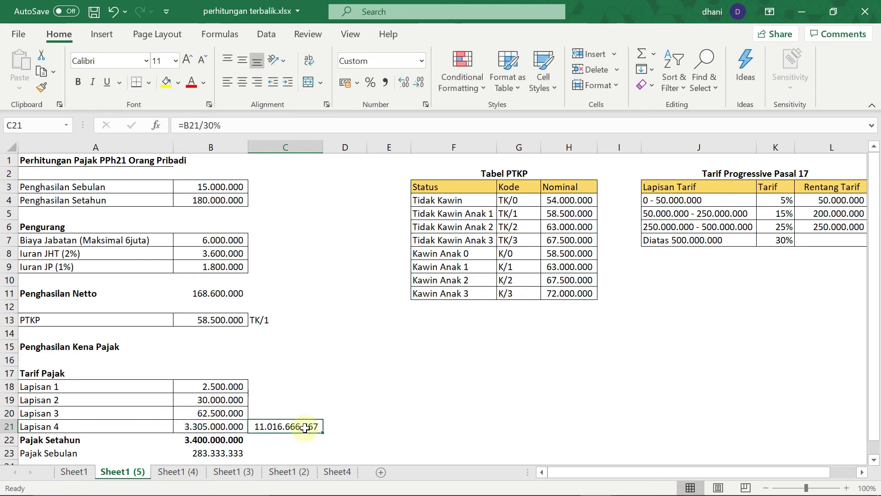
pyautogui.click(234, 128)
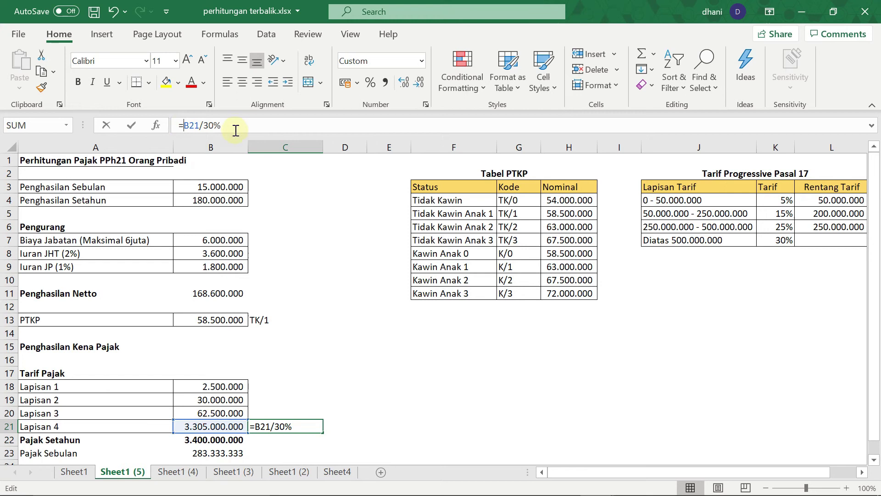
pyautogui.write('(B21/30%')
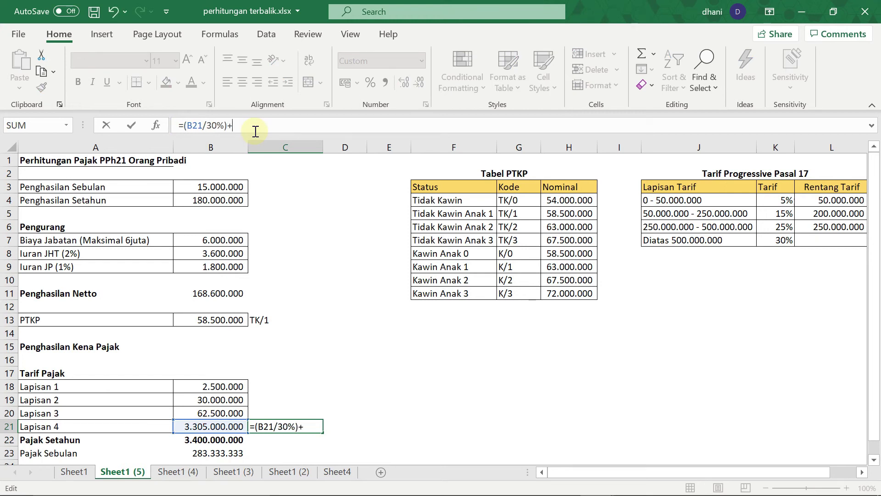
pyautogui.write(')+500000000')
pyautogui.press('Return')
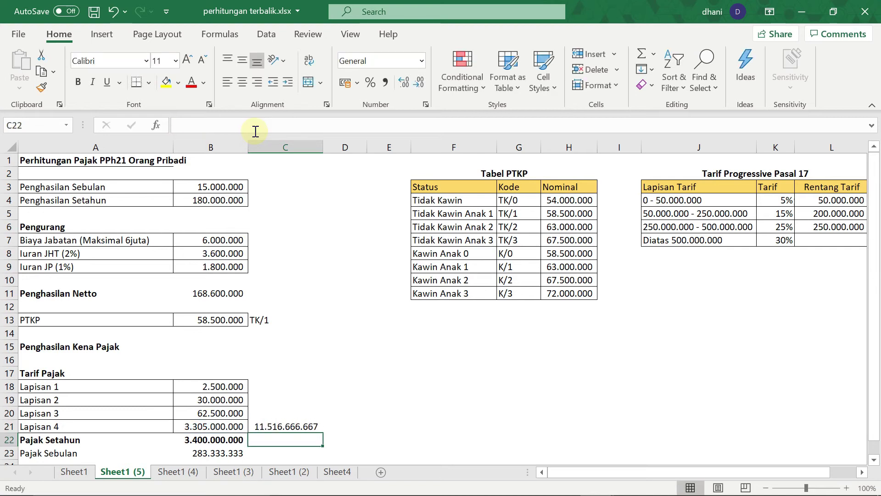
pyautogui.moveTo(236, 412); pyautogui.dragTo(228, 387)
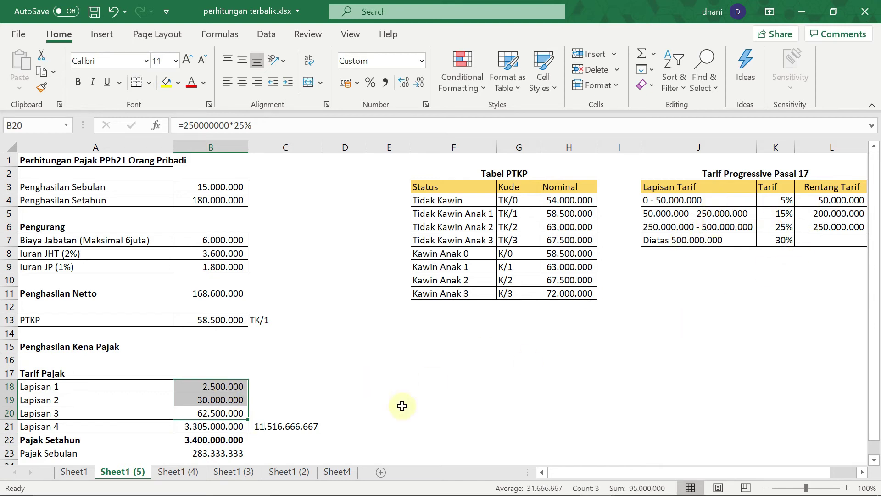
# Copy the helper result from C21 into Penghasilan Kena Pajak in B15 as a value only
pyautogui.click(287, 426)
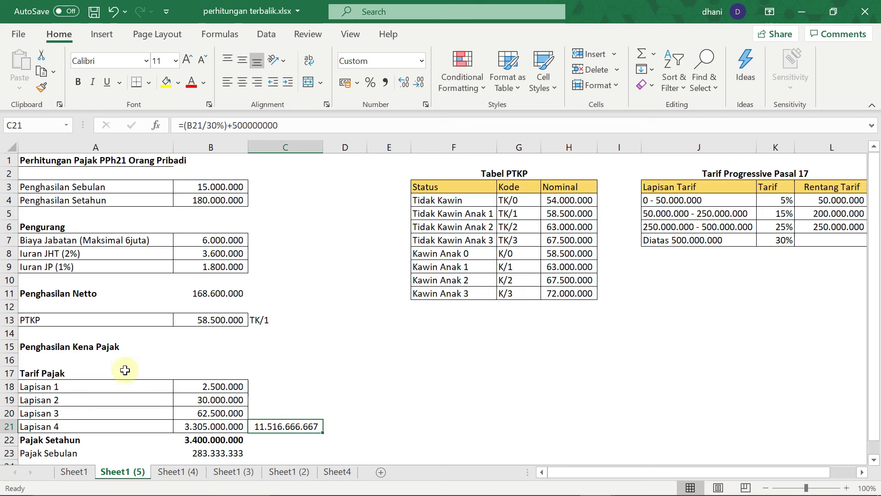
pyautogui.hotkey('ctrl', 'c')
pyautogui.click(200, 346)
pyautogui.click(19, 88)
pyautogui.click(20, 181)
pyautogui.click(283, 334)
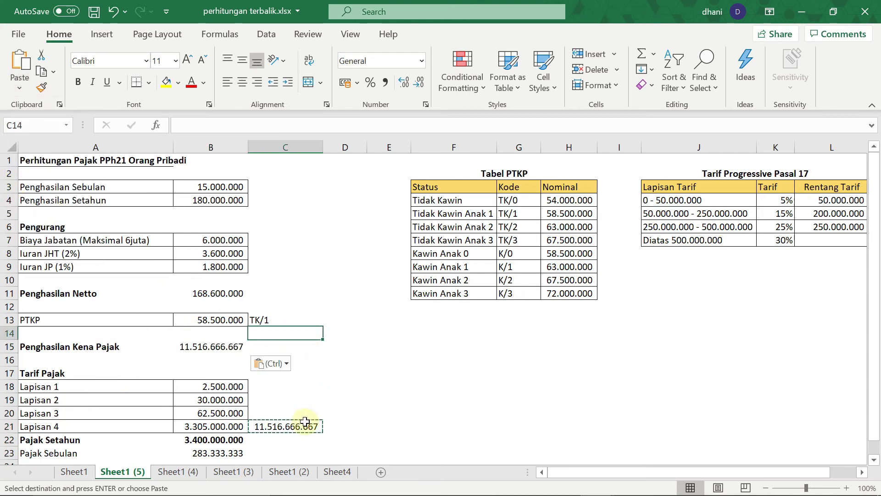
pyautogui.press('Escape')
pyautogui.click(320, 435)
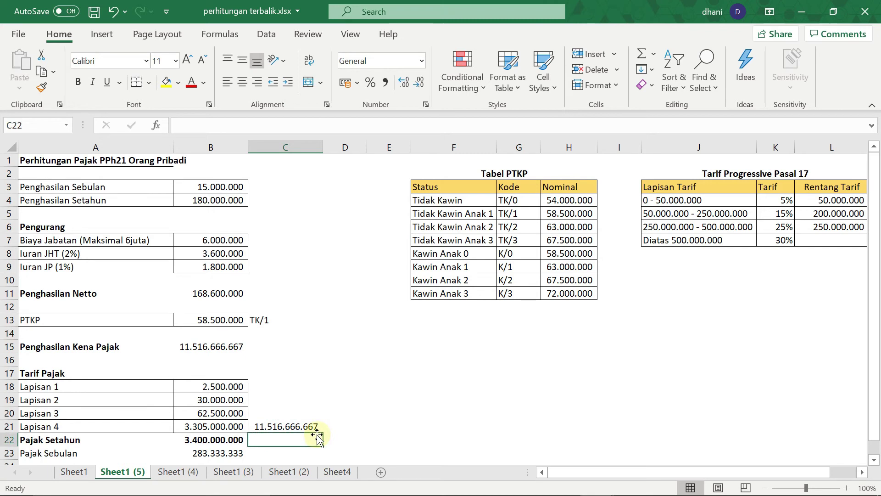
# Clear the helper formula in C21 and show the PTKP formula in B13
pyautogui.click(294, 425)
pyautogui.press('Delete')
pyautogui.click(232, 319)
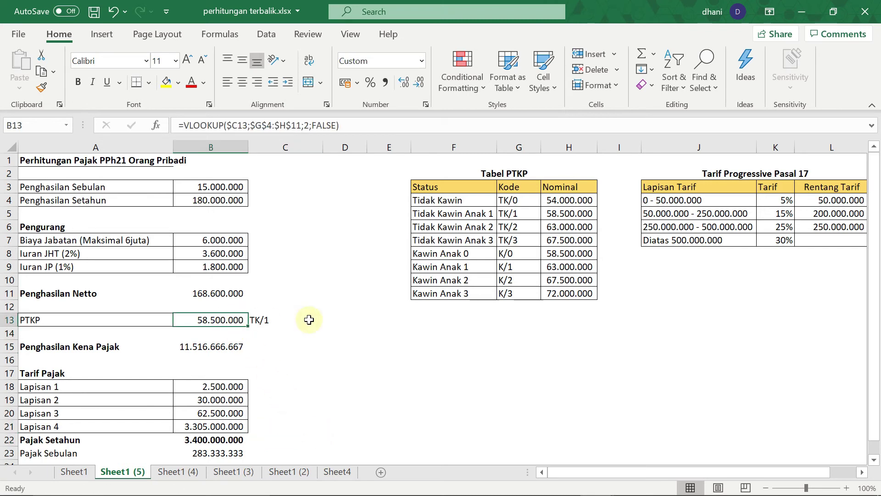
# Choose TK/1 as the PTKP status code in C13
pyautogui.click(269, 319)
pyautogui.click(328, 319)
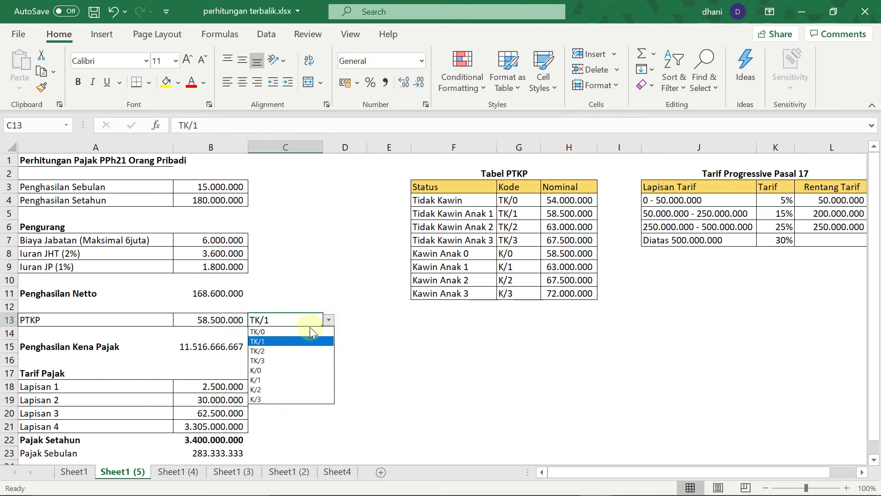
pyautogui.click(272, 340)
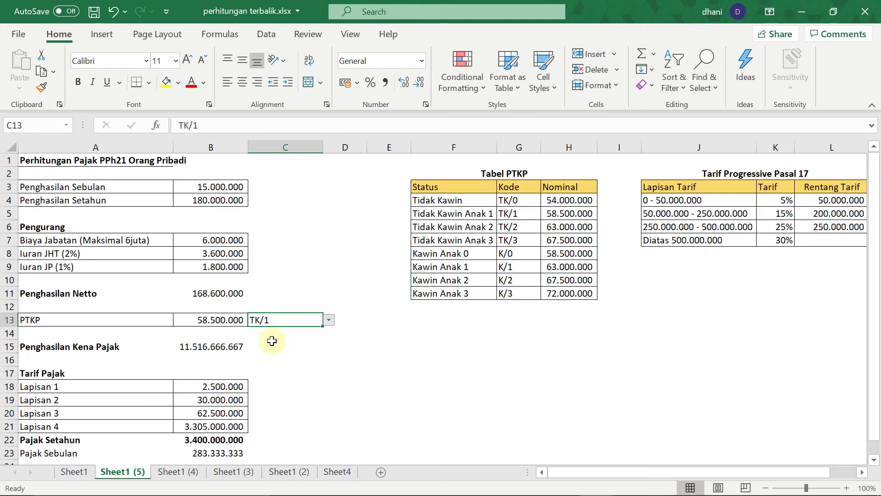
# Replace Penghasilan Netto in B11 with a formula adding Penghasilan Kena Pajak and PTKP, =B15+B13
pyautogui.click(225, 298)
pyautogui.write('=')
pyautogui.press('Down')
pyautogui.press('Down')
pyautogui.press('Down')
pyautogui.press('Down')
pyautogui.write('+')
pyautogui.press('Up')
pyautogui.press('Down')
pyautogui.press('Down')
pyautogui.press('Down')
pyautogui.press('Return')
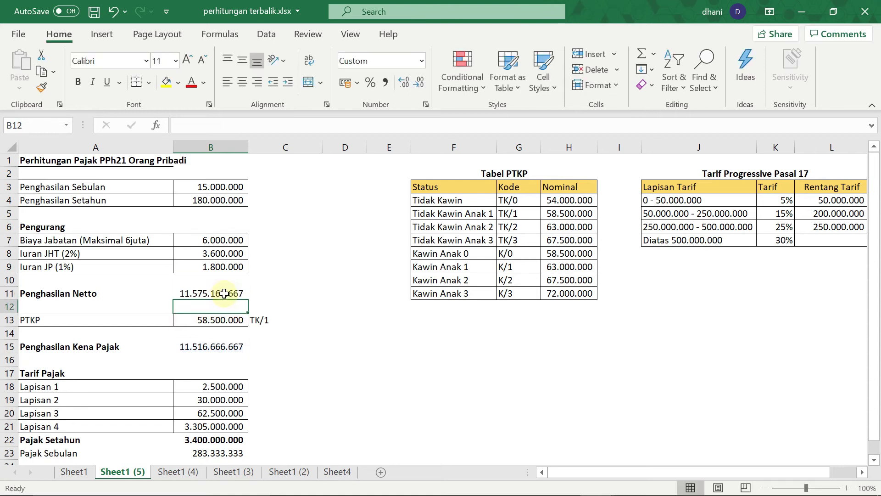
# Clear the Iuran JHT and Iuran JP amounts in B8:B9
pyautogui.click(222, 269)
pyautogui.moveTo(221, 255); pyautogui.dragTo(217, 264)
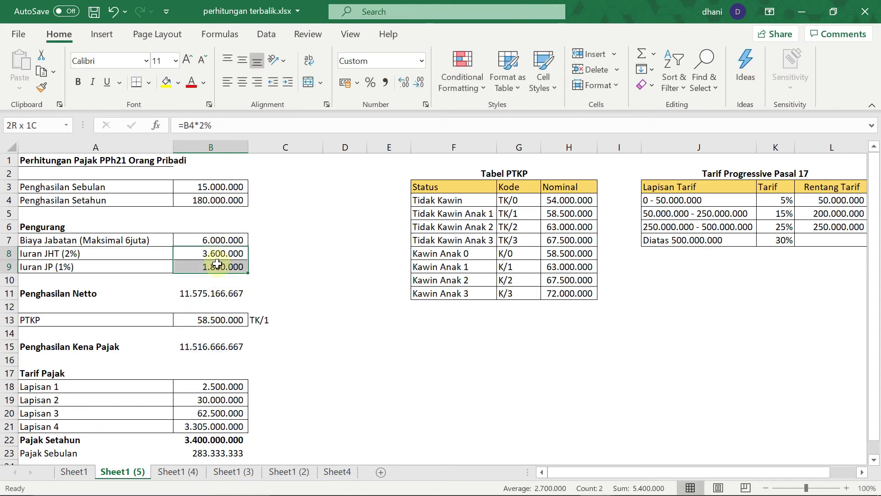
pyautogui.press('Delete')
# Replace the Penghasilan Setahun formula in B4 with =B11+B7
pyautogui.press('Up')
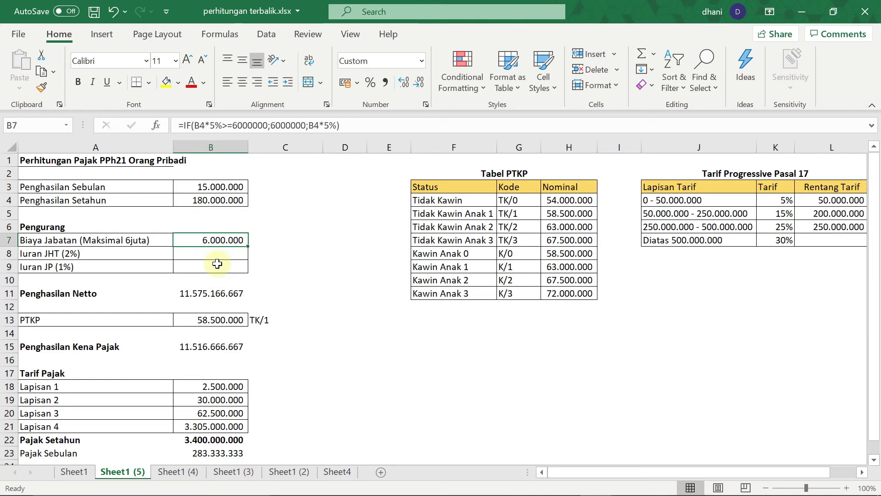
pyautogui.press('Up')
pyautogui.press('Up')
pyautogui.press('Up')
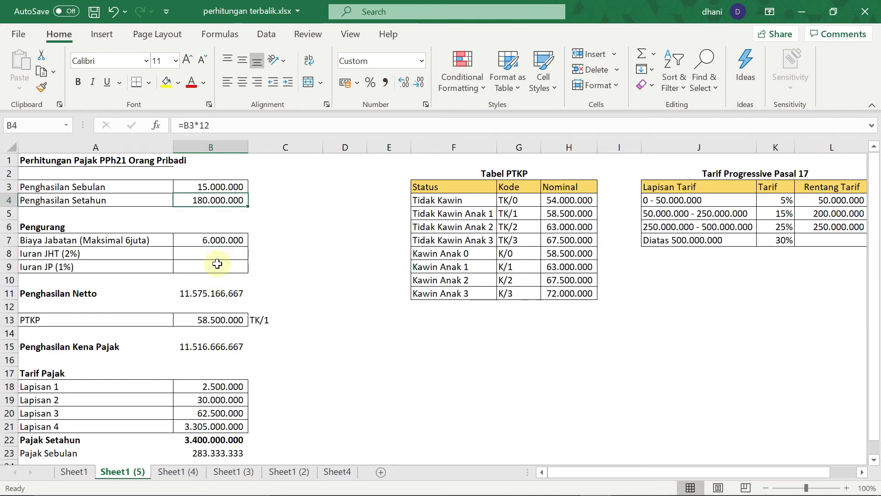
pyautogui.press('F2')
pyautogui.press('BackSpace')
pyautogui.press('BackSpace')
pyautogui.press('BackSpace')
pyautogui.press('BackSpace')
pyautogui.press('BackSpace')
pyautogui.press('Up')
pyautogui.press('Down')
pyautogui.press('Down')
pyautogui.press('Down')
pyautogui.press('Down')
pyautogui.press('Down')
pyautogui.press('Down')
pyautogui.press('Down')
pyautogui.press('Down')
pyautogui.write('+')
pyautogui.press('Down')
pyautogui.press('Down')
pyautogui.press('Down')
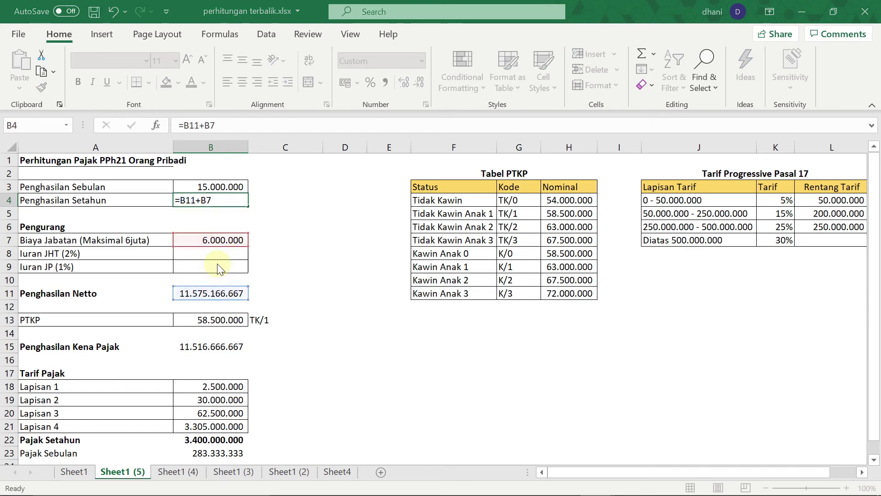
pyautogui.press('Return')
pyautogui.press('Return')
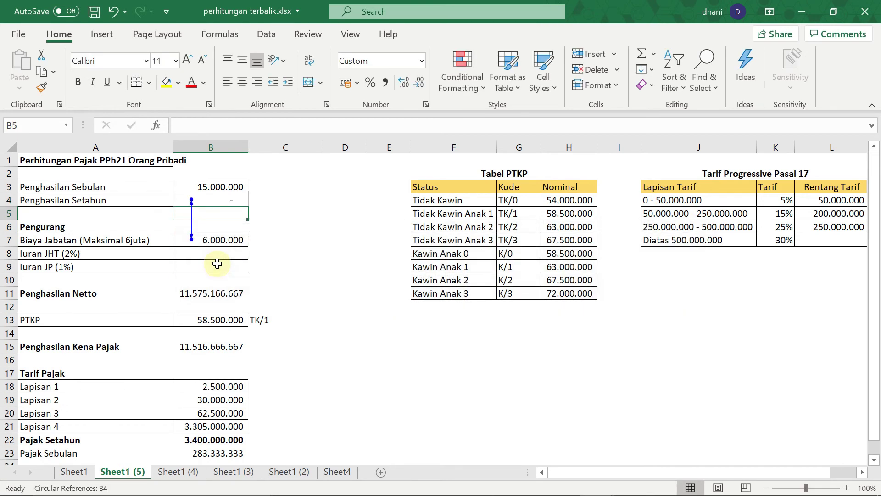
# Convert the Biaya Jabatan formula in B7 to its fixed value to break the circular reference with B4
pyautogui.click(213, 242)
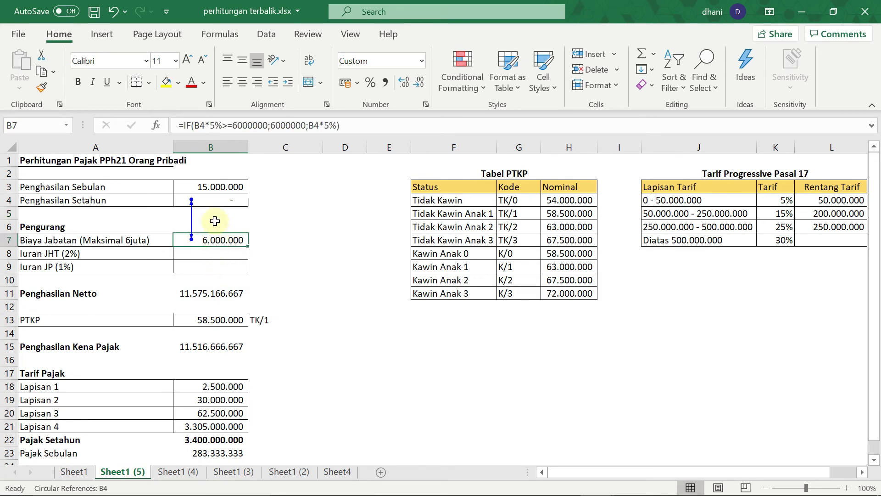
pyautogui.click(214, 201)
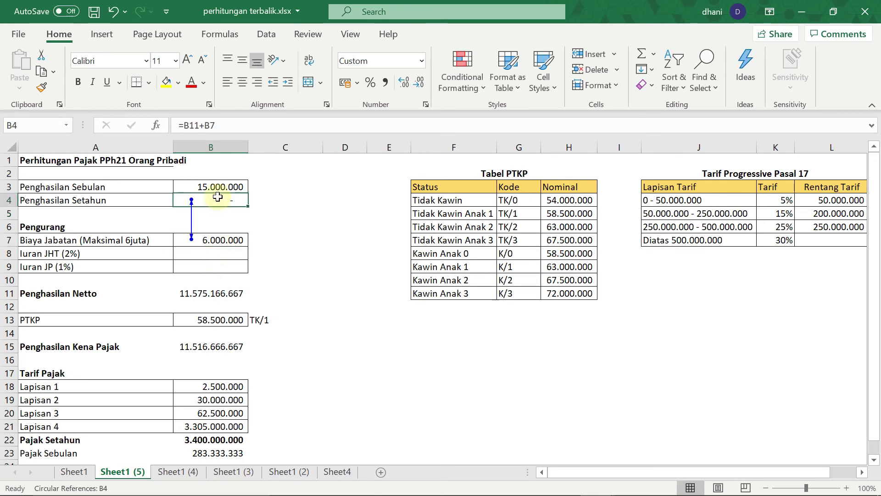
pyautogui.click(213, 239)
pyautogui.hotkey('ctrl', 'c')
pyautogui.click(20, 88)
pyautogui.click(20, 189)
pyautogui.click(302, 253)
pyautogui.press('Escape')
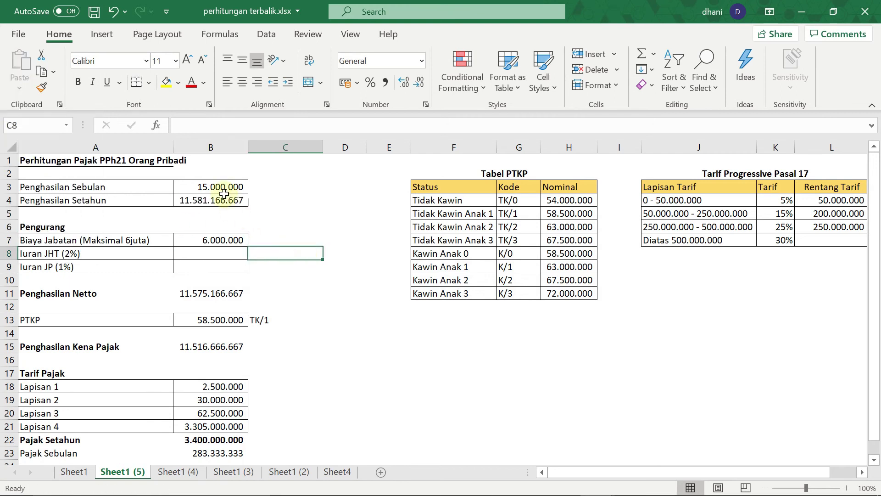
# Replace Penghasilan Sebulan in B3 with the formula =B4/12
pyautogui.click(232, 185)
pyautogui.doubleClick(224, 187)
pyautogui.press('BackSpace')
pyautogui.press('BackSpace')
pyautogui.press('BackSpace')
pyautogui.press('BackSpace')
pyautogui.press('BackSpace')
pyautogui.press('BackSpace')
pyautogui.press('BackSpace')
pyautogui.press('BackSpace')
pyautogui.write('=B4/12')
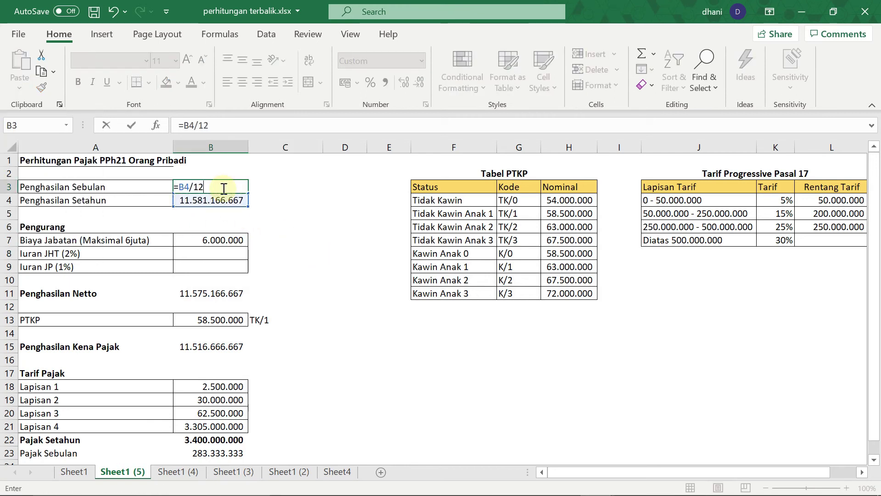
pyautogui.press('Return')
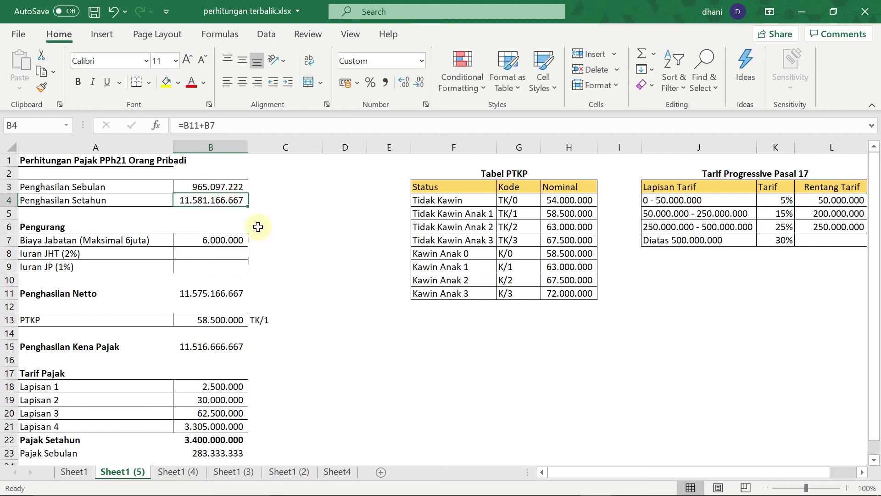
# Copy Penghasilan Sebulan from B3 of Sheet1 (5) into the same field on Sheet1 as a value only
pyautogui.moveTo(143, 484)
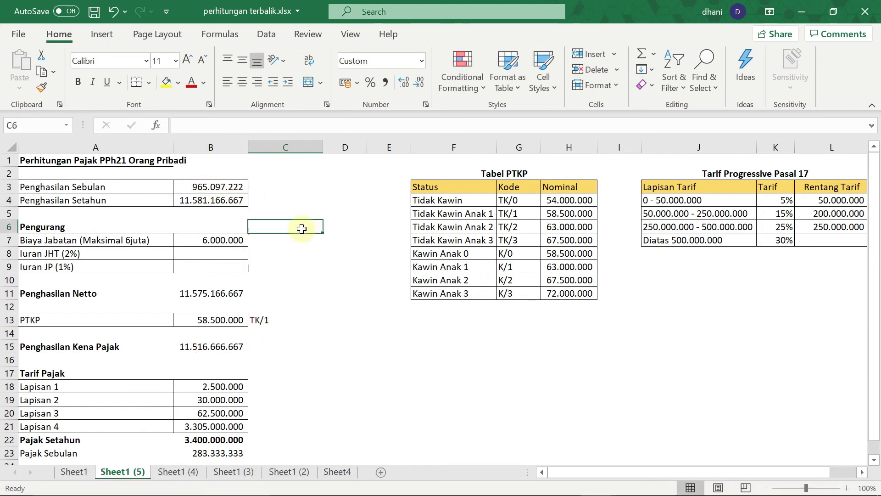
pyautogui.click(198, 185)
pyautogui.hotkey('ctrl', 'c')
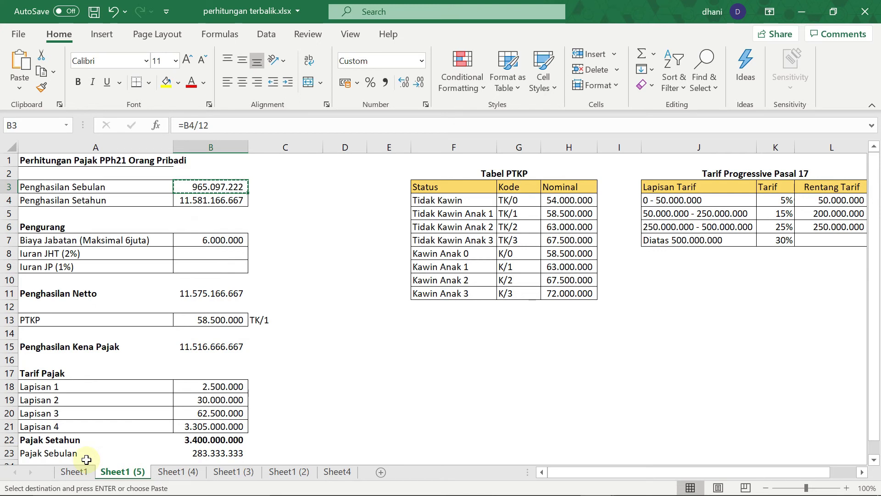
pyautogui.click(74, 472)
pyautogui.click(19, 85)
pyautogui.click(18, 188)
pyautogui.press('Escape')
# On Sheet1, clear Iuran JHT and Iuran JP in B8:B9 and choose TK/1 as the status in C13
pyautogui.moveTo(223, 253); pyautogui.dragTo(230, 265)
pyautogui.press('Delete')
pyautogui.click(295, 321)
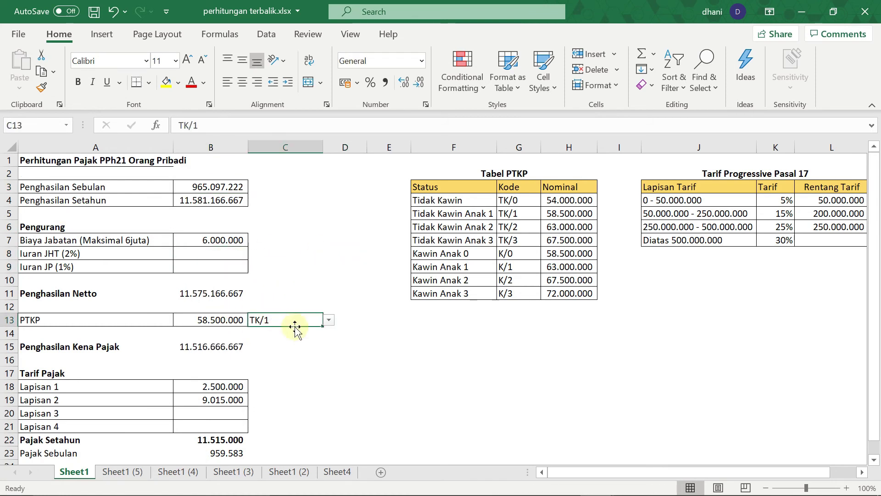
pyautogui.click(327, 322)
pyautogui.click(299, 341)
# Replace the Lapisan 1 formula in B18 with the bracket amount 50.000.000
pyautogui.click(220, 346)
pyautogui.click(228, 388)
pyautogui.click(227, 401)
pyautogui.click(277, 346)
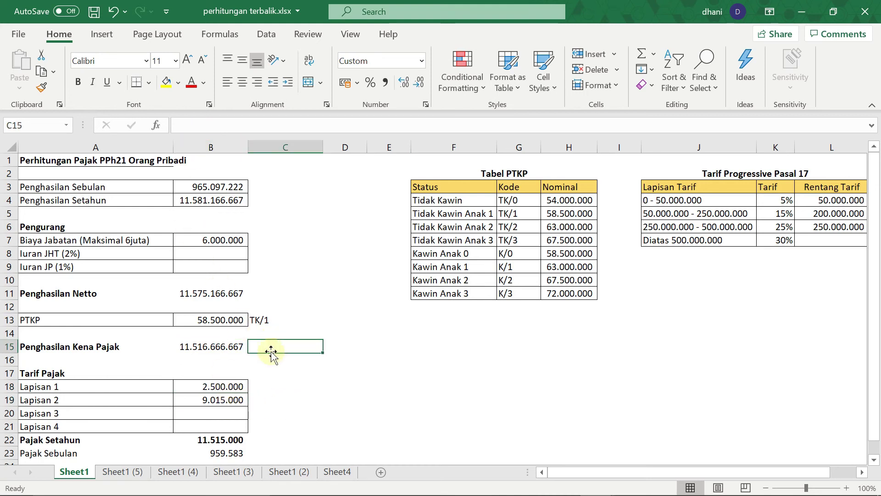
pyautogui.click(228, 399)
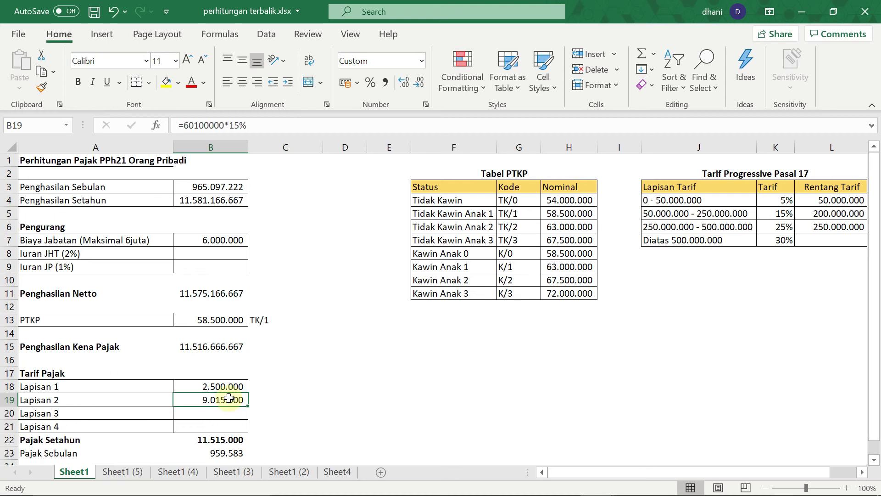
pyautogui.press('Up')
pyautogui.press('F2')
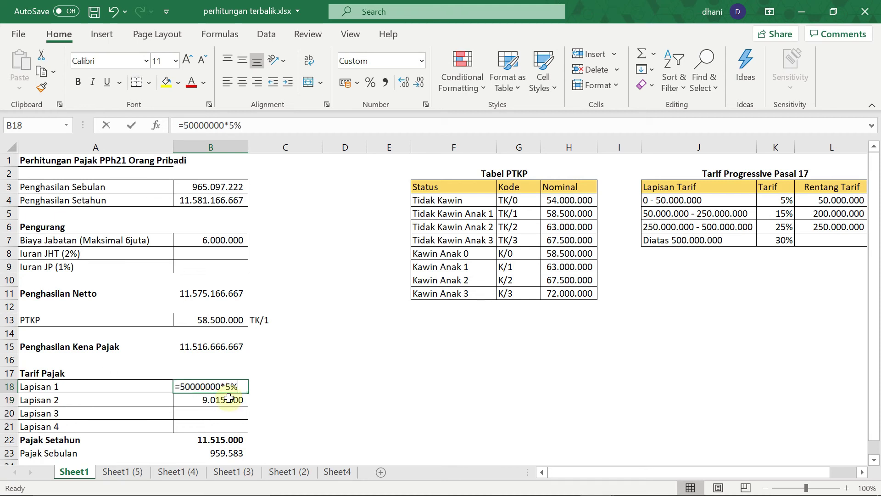
pyautogui.press('Escape')
pyautogui.write('50.000.000')
pyautogui.press('Return')
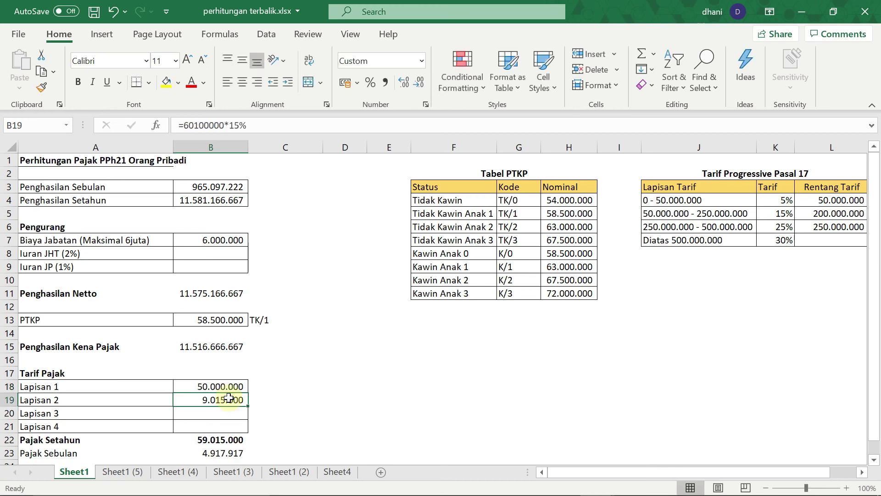
# Enter the helper formula =B15-SUM(B18:B21) in C15 for the taxable income still to be allocated
pyautogui.press('Right')
pyautogui.press('Right')
pyautogui.press('Up')
pyautogui.press('Up')
pyautogui.press('Left')
pyautogui.press('Up')
pyautogui.press('Up')
pyautogui.write('=')
pyautogui.press('Left')
pyautogui.write('-sum(')
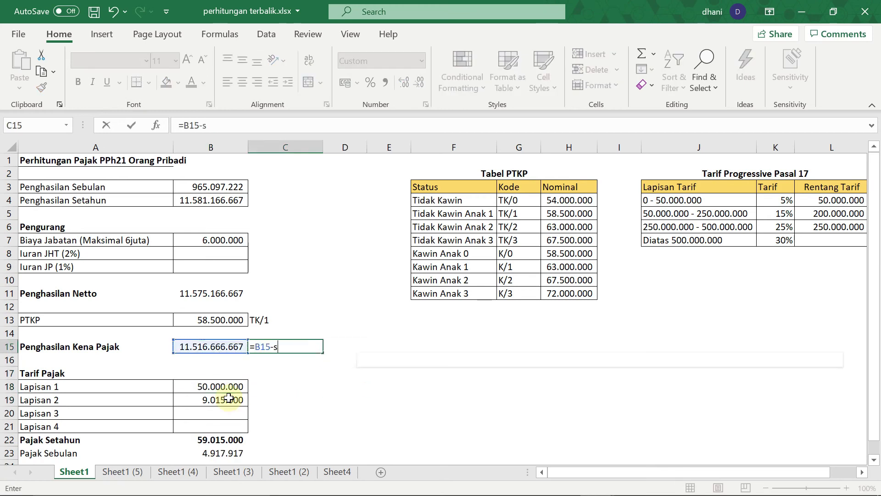
pyautogui.press('Down')
pyautogui.press('Down')
pyautogui.press('Down')
pyautogui.hotkey('shift', 'Down')
pyautogui.hotkey('shift', 'Down')
pyautogui.hotkey('shift', 'Down')
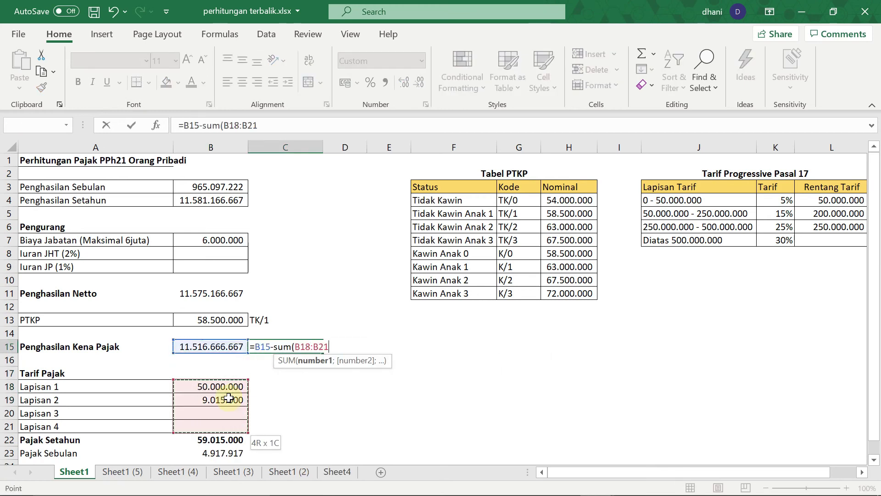
pyautogui.press('Return')
pyautogui.press('Return')
# Set Lapisan 2 in B19 to 200.000.000 and Lapisan 3 in B20 to 250.000.000
pyautogui.click(229, 398)
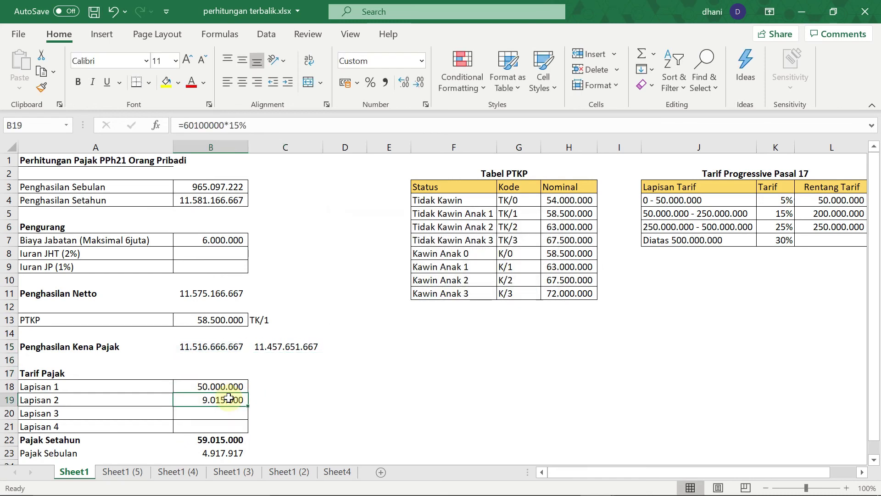
pyautogui.press('Delete')
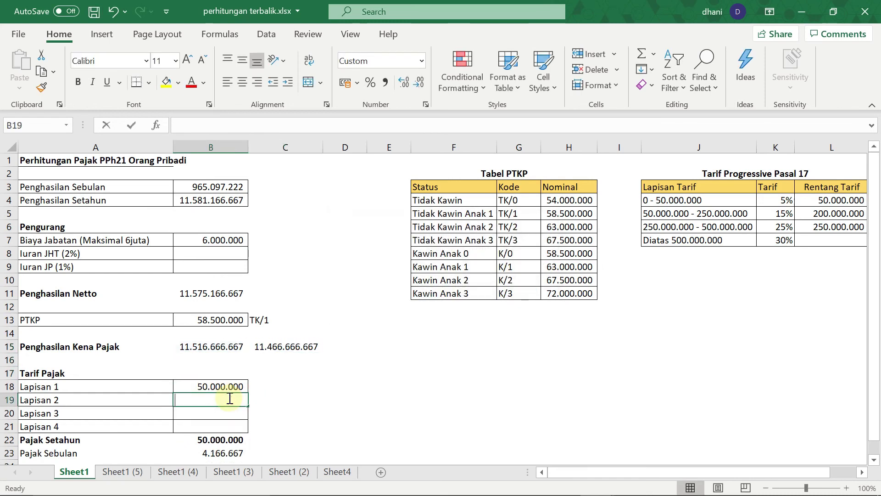
pyautogui.write('250')
pyautogui.press('BackSpace')
pyautogui.press('BackSpace')
pyautogui.write('00.000.000')
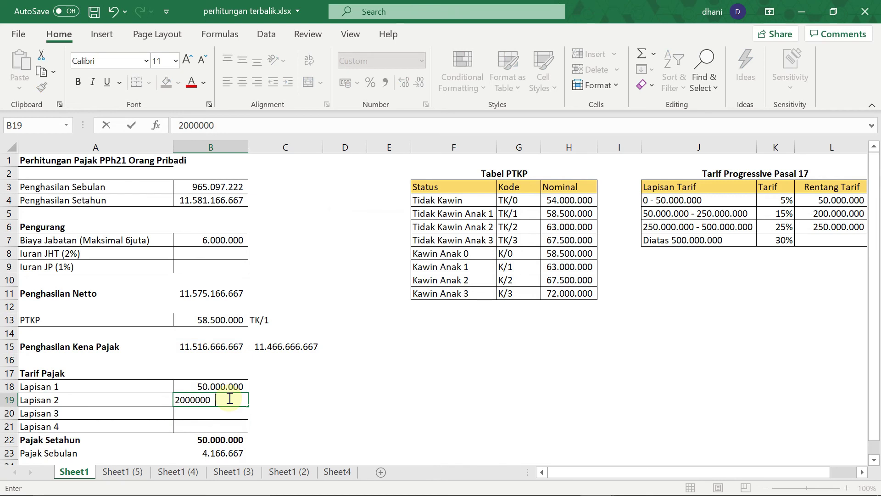
pyautogui.press('Return')
pyautogui.write('0000000')
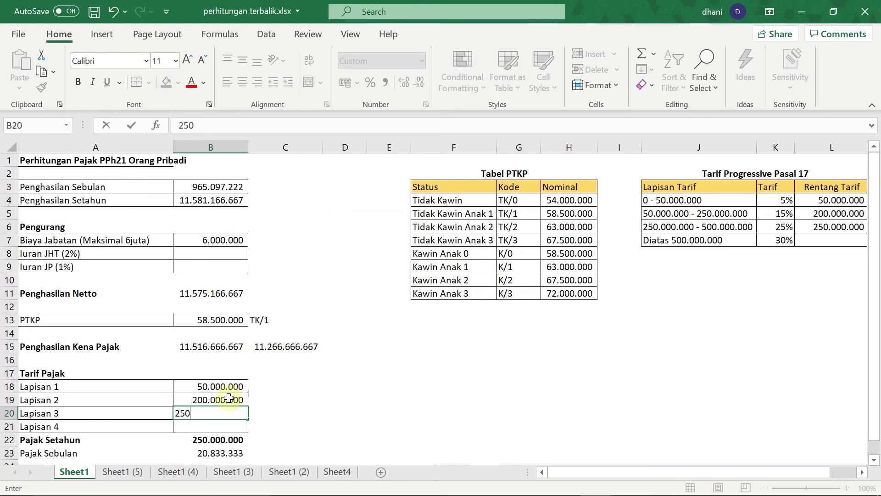
pyautogui.press('Return')
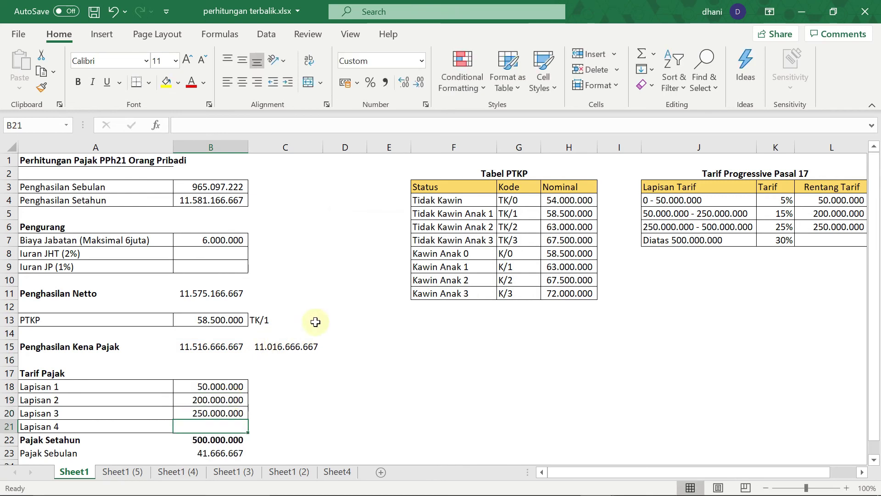
# Copy the remaining taxable income from C15 into Lapisan 4 in B21 as a value only
pyautogui.click(278, 346)
pyautogui.hotkey('ctrl', 'c')
pyautogui.click(222, 425)
pyautogui.click(19, 87)
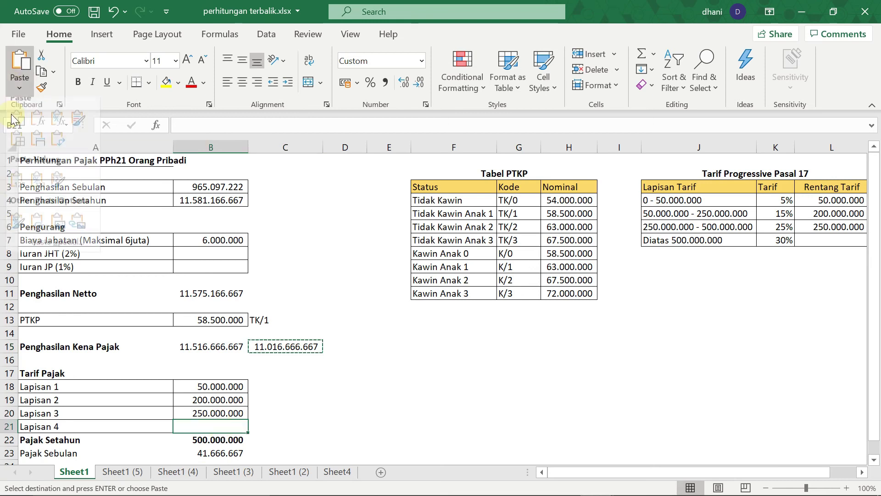
pyautogui.click(19, 159)
# Copy the four progressive tax rates from K4:K7 into C18:C21 beside the tax layers as values only
pyautogui.click(260, 382)
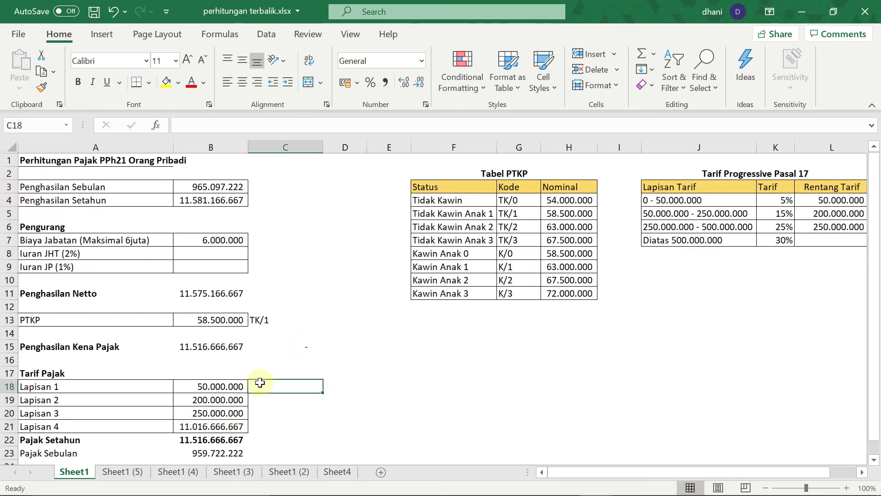
pyautogui.click(776, 202)
pyautogui.moveTo(777, 225); pyautogui.dragTo(776, 240)
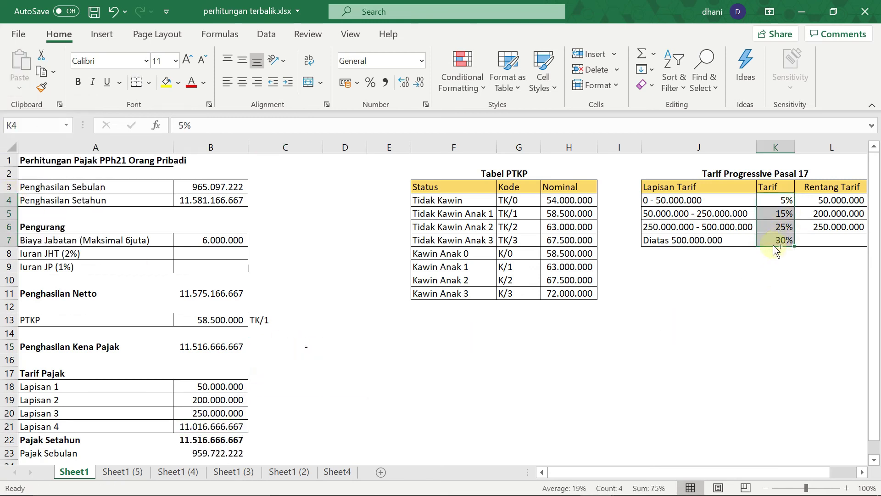
pyautogui.hotkey('ctrl', 'c')
pyautogui.click(260, 385)
pyautogui.click(19, 87)
pyautogui.click(17, 193)
# Enter =B18*C18 in D18, fill it down to D23 and fit column D to its contents
pyautogui.click(360, 386)
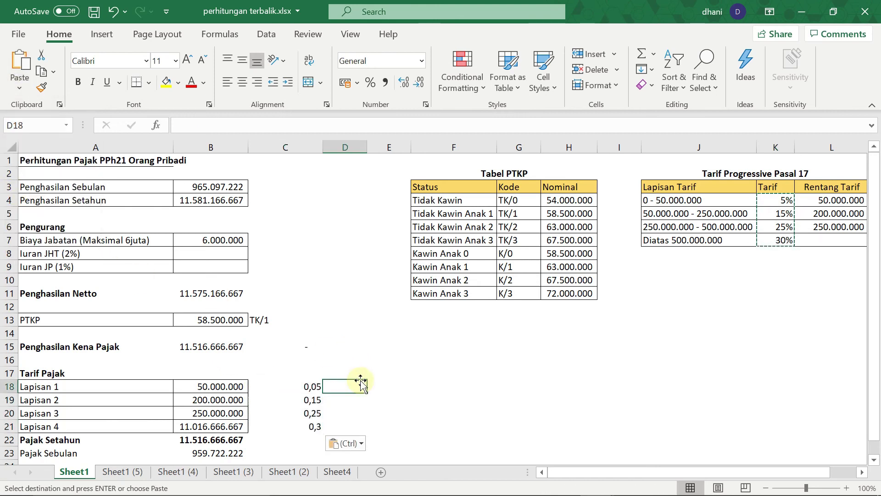
pyautogui.write('=')
pyautogui.press('Left')
pyautogui.press('Left')
pyautogui.write('*')
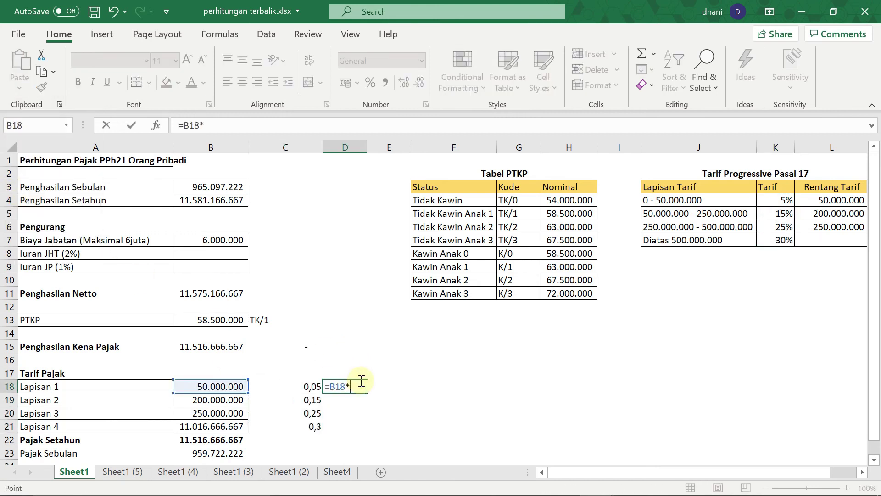
pyautogui.press('Left')
pyautogui.press('Return')
pyautogui.click(360, 385)
pyautogui.moveTo(373, 392); pyautogui.dragTo(374, 454)
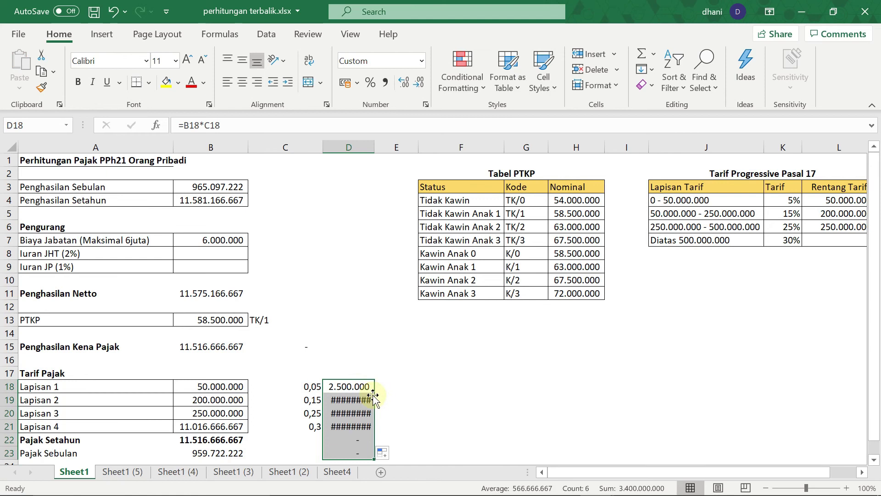
pyautogui.doubleClick(374, 147)
# Copy the calculated layer taxes from D18:D21 over B18:B21 as values only
pyautogui.moveTo(358, 386); pyautogui.dragTo(358, 427)
pyautogui.hotkey('ctrl', 'c')
pyautogui.click(230, 386)
pyautogui.click(19, 86)
pyautogui.click(18, 189)
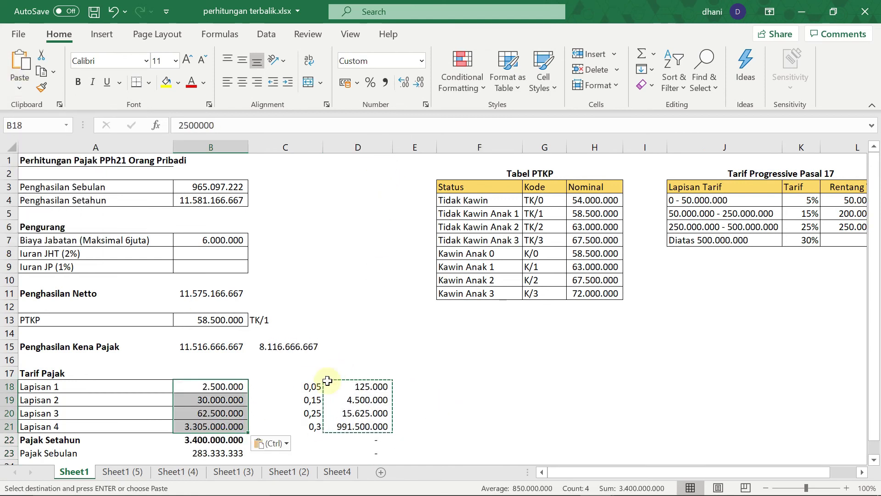
# Clear the helper cells in C18:D23 and the helper formula in C15
pyautogui.moveTo(285, 386); pyautogui.dragTo(367, 453)
pyautogui.press('Delete')
pyautogui.click(285, 348)
pyautogui.press('Delete')
pyautogui.click(293, 414)
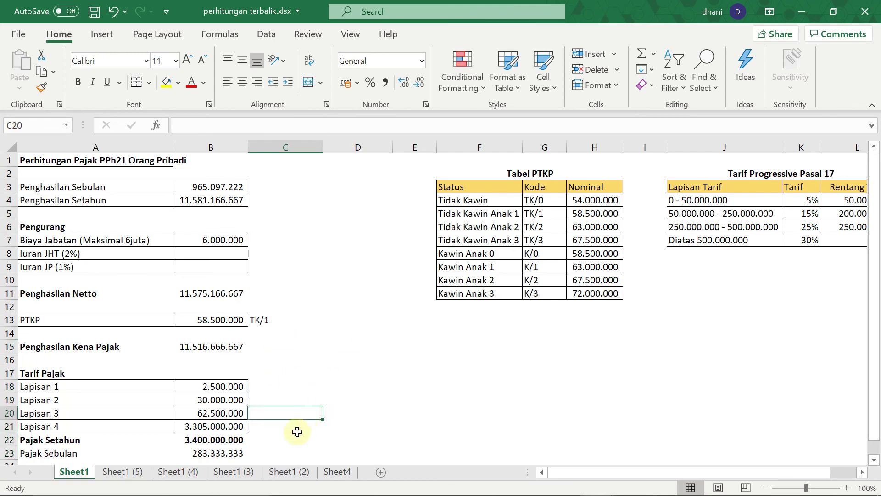
# Compare the sum of the layer taxes in B18:B21 with the annual tax in B22
pyautogui.click(210, 427)
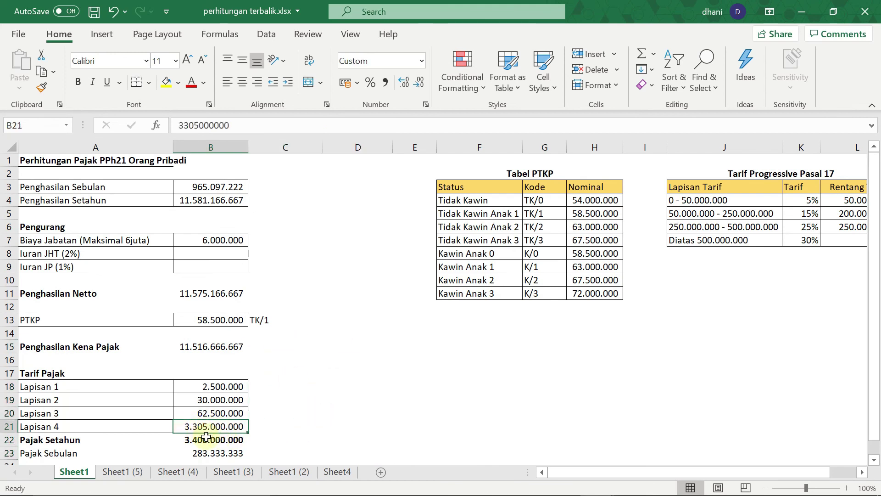
pyautogui.click(205, 439)
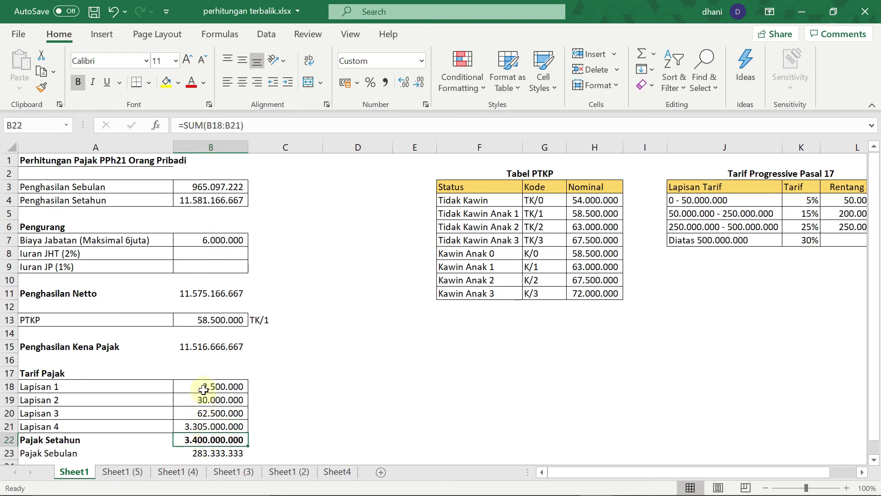
pyautogui.moveTo(204, 387); pyautogui.dragTo(203, 430)
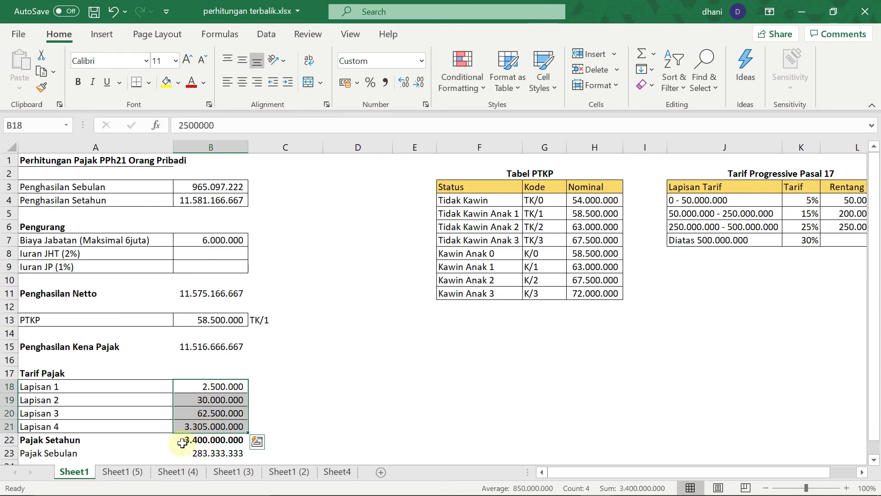
pyautogui.click(332, 433)
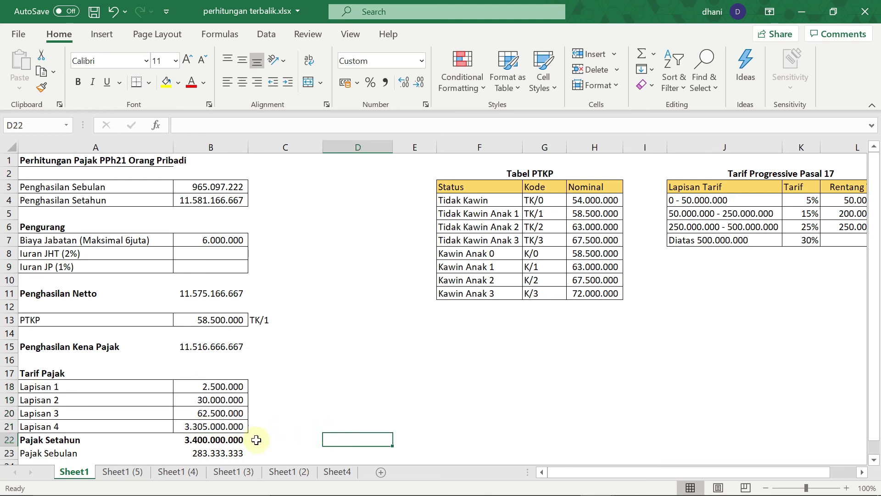
# Label the monthly income by entering "Penghasilan Bulanan Deddy Corbuzier" in C3
pyautogui.click(253, 187)
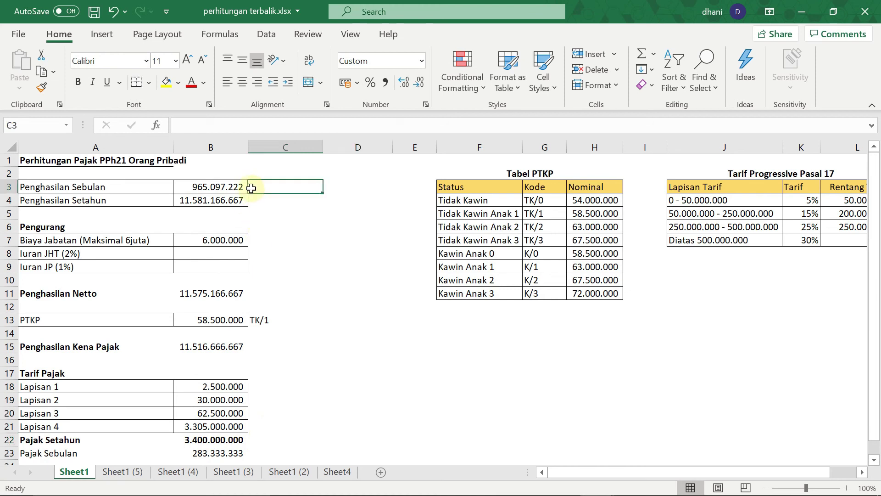
pyautogui.press('F2')
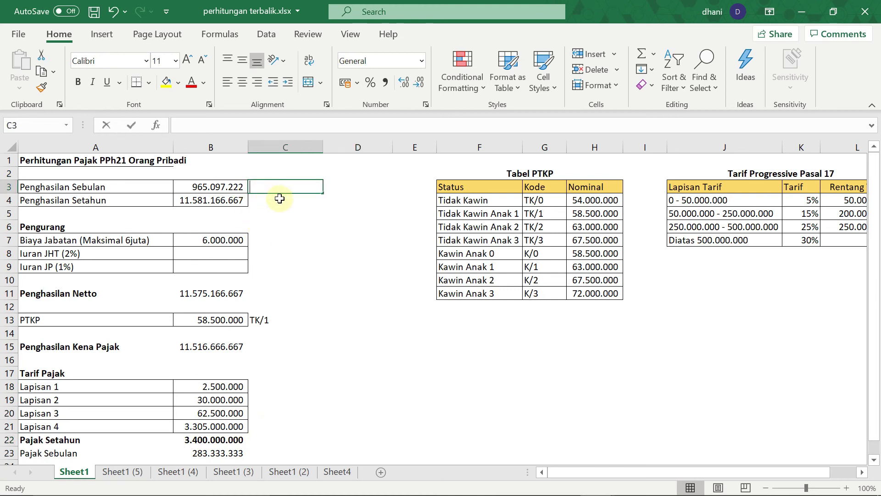
pyautogui.write('Pen')
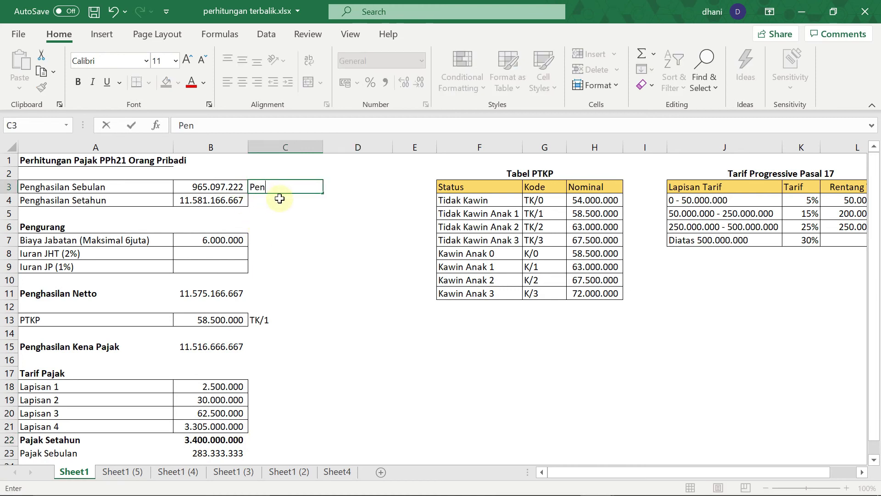
pyautogui.write('ghas ilan Bulanan ')
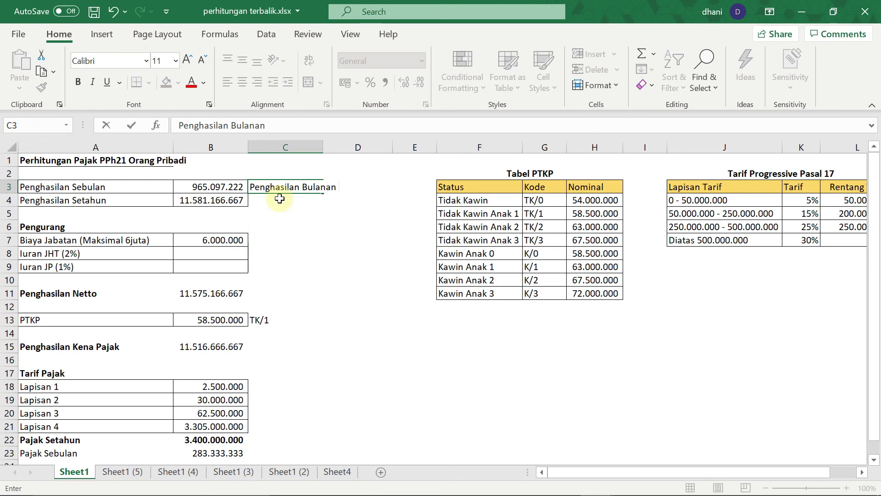
pyautogui.write('Deddy ')
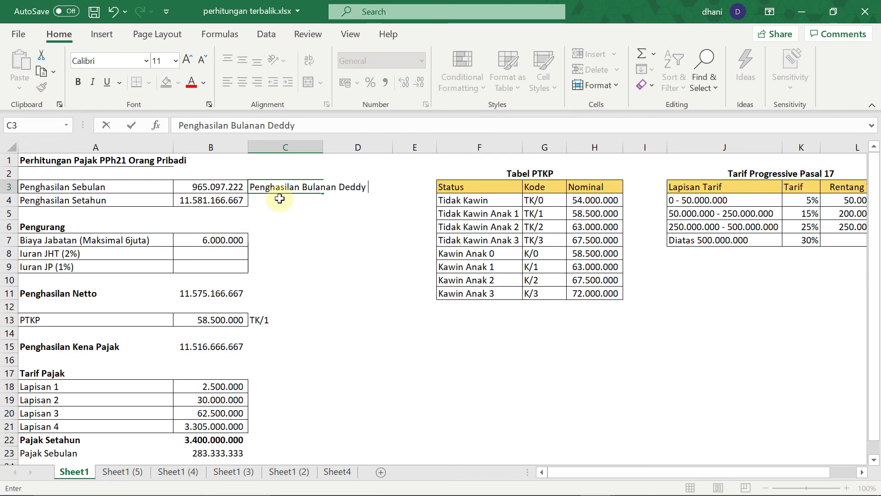
pyautogui.write('Corbuzier')
pyautogui.hotkey('ctrl', 'Return')
# Label the annual income by entering "Penghasilan Tahunan Deddy Corbuzier" in C4
pyautogui.click(280, 199)
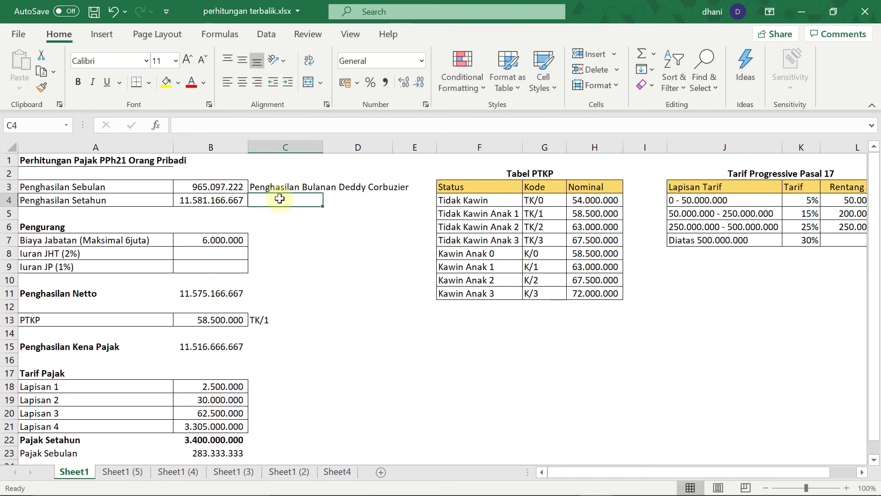
pyautogui.write('Pen')
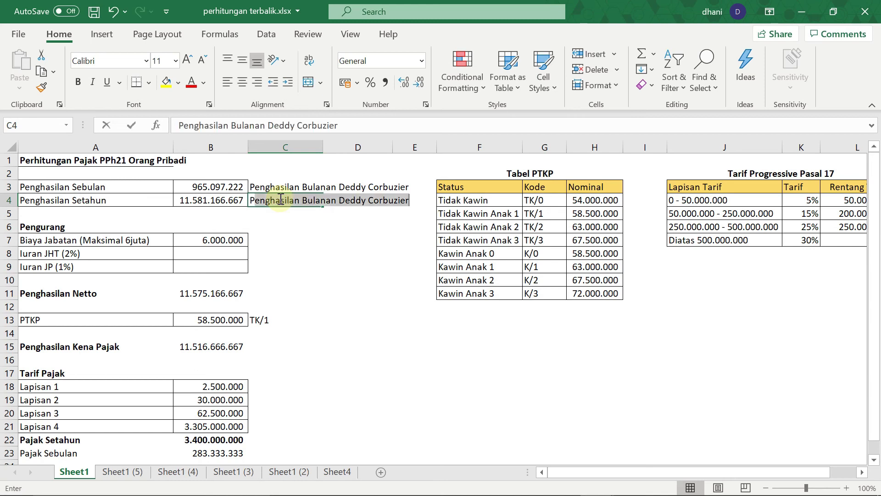
pyautogui.write('ghasilan ')
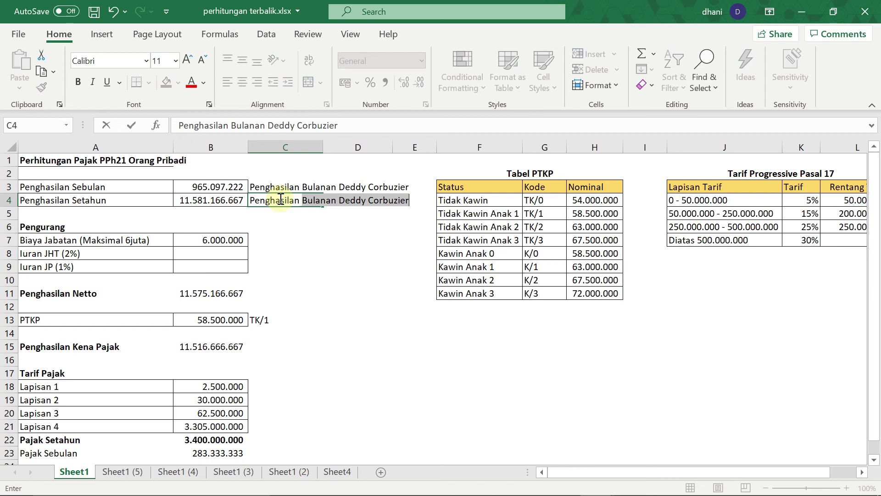
pyautogui.write('Tahunan Dedd')
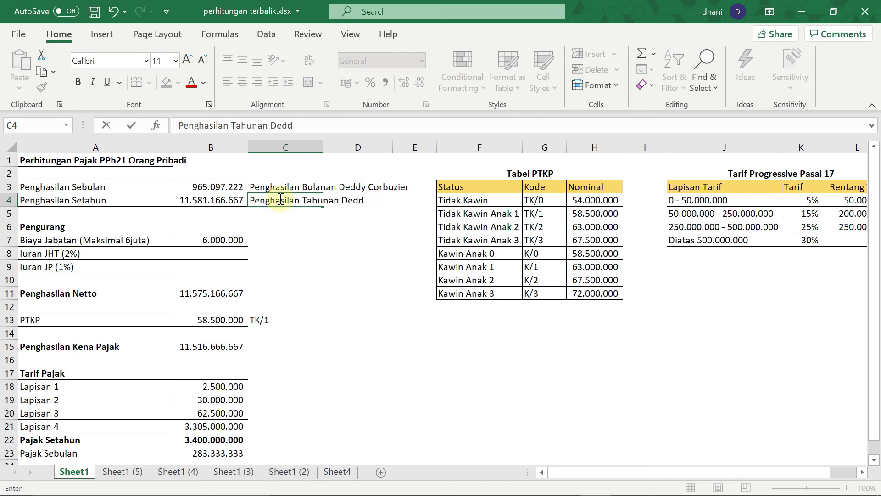
pyautogui.write('y Corbuzier')
pyautogui.press('Return')
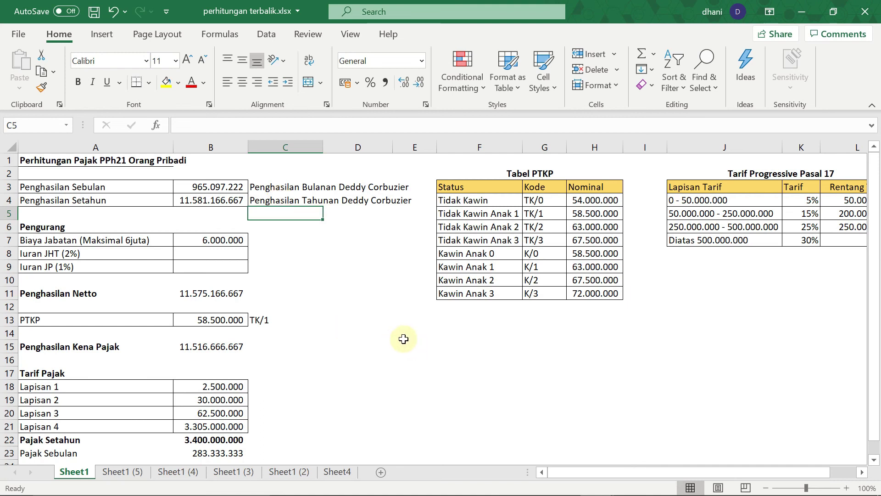
pyautogui.click(450, 391)
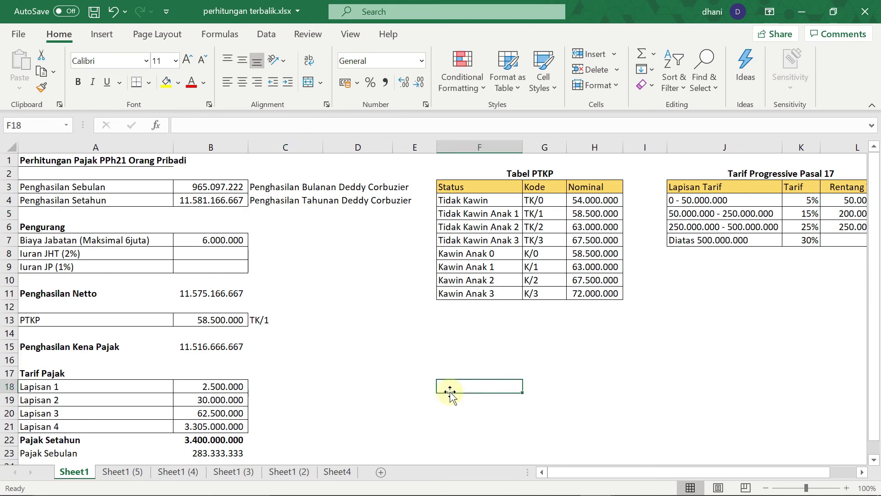